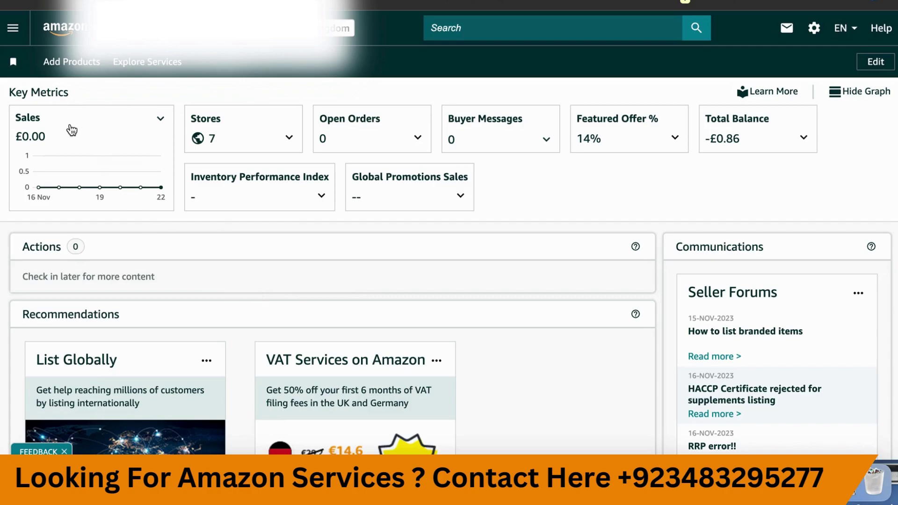
Step: Go to Catalogue > Add Products via Upload from the main navigation menu
{"action": "left_click", "coordinate": [12, 29]}
{"action": "mouse_move", "coordinate": [32, 69]}
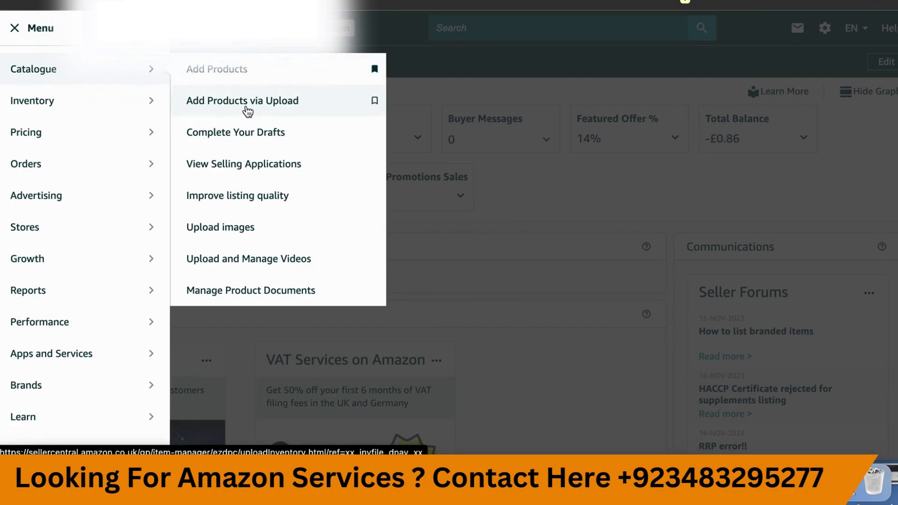
{"action": "left_click", "coordinate": [276, 113]}
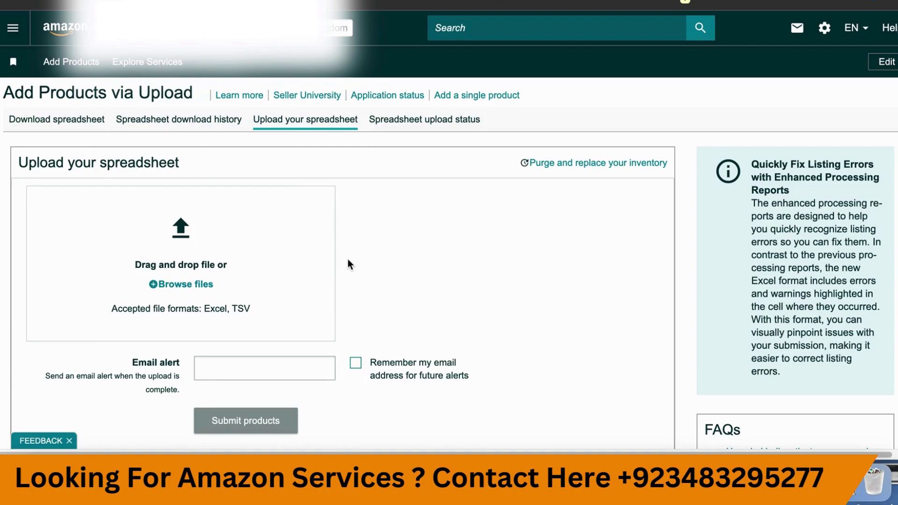
Step: On the Download spreadsheet tab, request the template for products not in Amazon's catalogue
{"action": "left_click", "coordinate": [68, 124]}
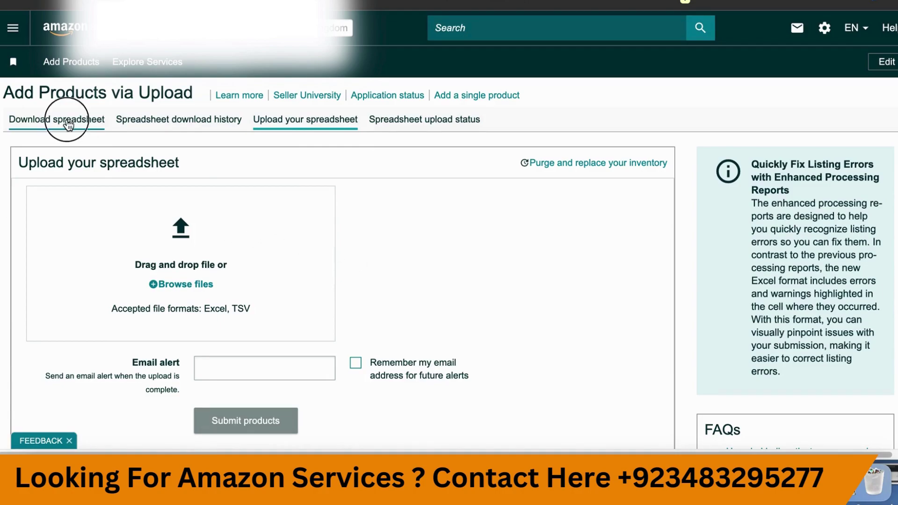
{"action": "scroll", "coordinate": [262, 247], "scroll_direction": "down", "scroll_amount": 2}
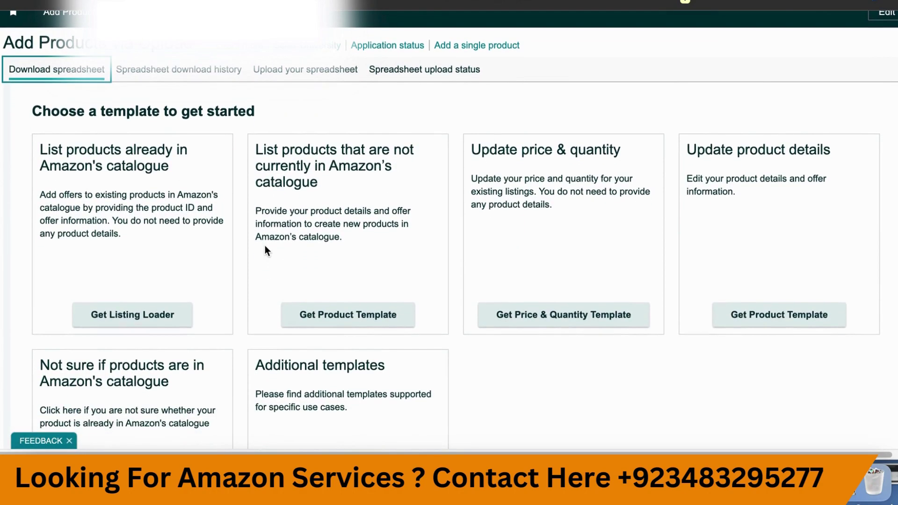
{"action": "scroll", "coordinate": [345, 311], "scroll_direction": "down", "scroll_amount": 1}
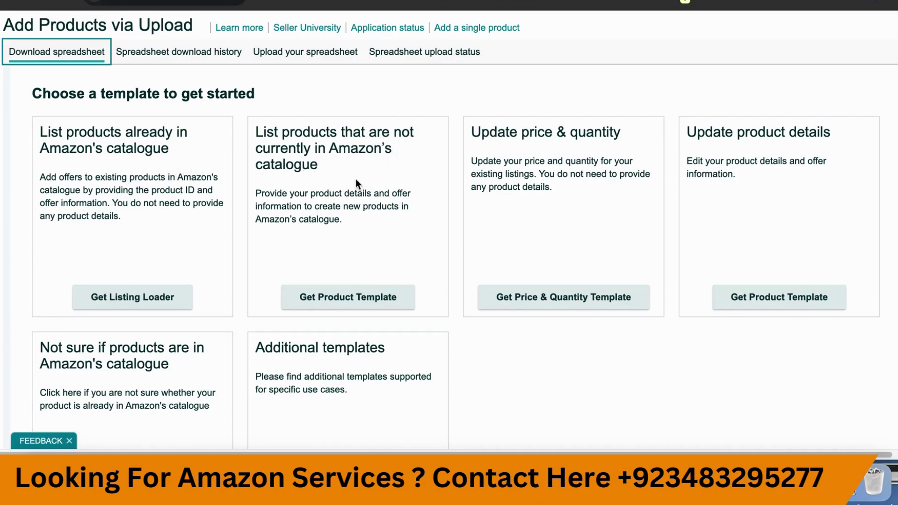
{"action": "left_click", "coordinate": [342, 302]}
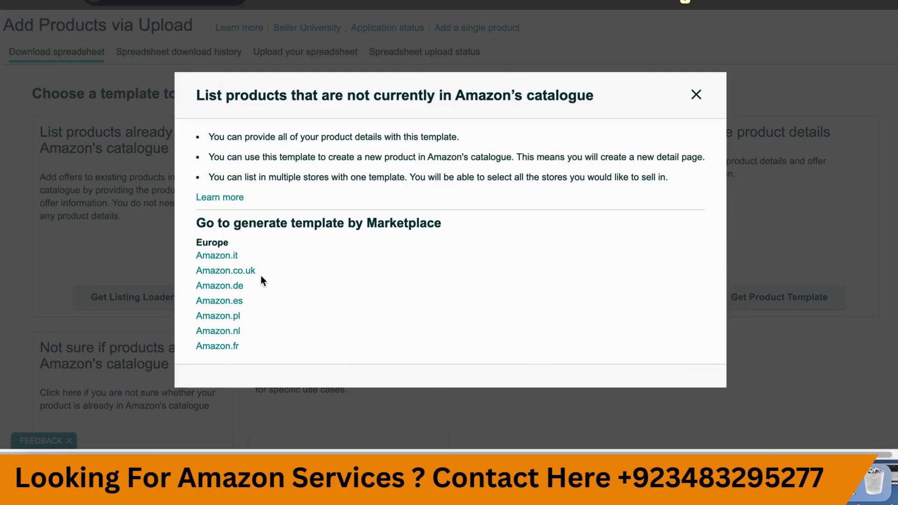
{"action": "scroll", "coordinate": [309, 317], "scroll_direction": "down", "scroll_amount": 1}
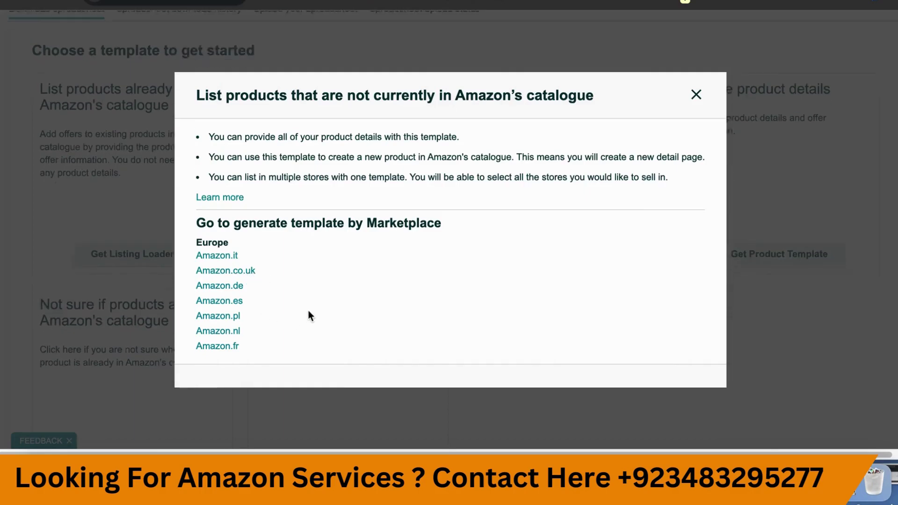
{"action": "scroll", "coordinate": [309, 309], "scroll_direction": "down", "scroll_amount": 1}
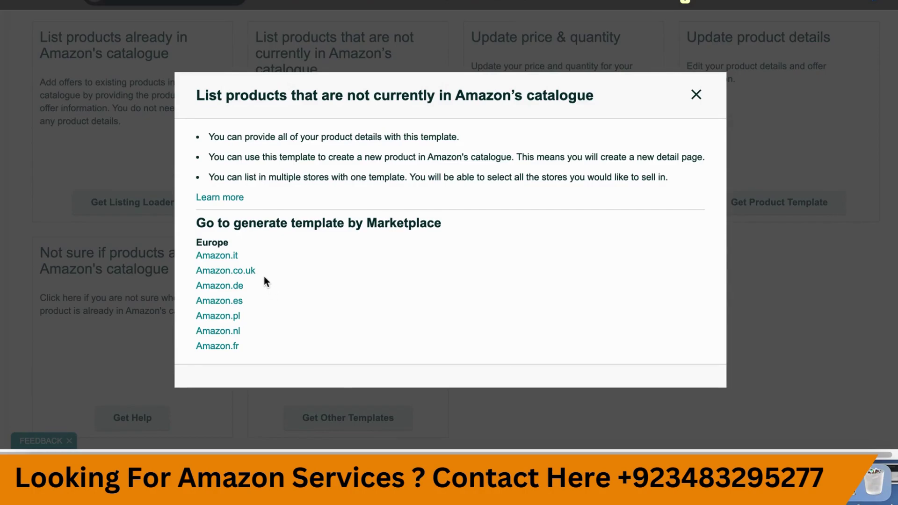
Step: Choose Amazon.co.uk and search product types for 'baby nest'
{"action": "left_click", "coordinate": [239, 277]}
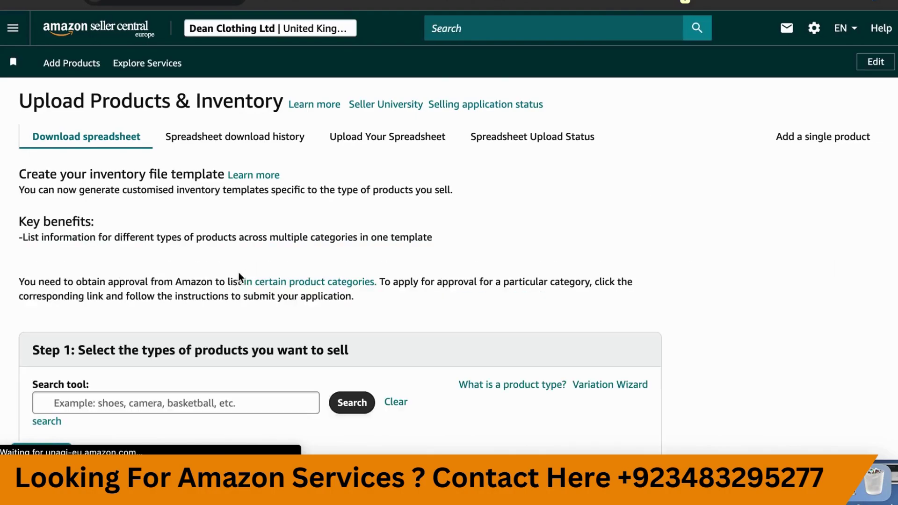
{"action": "scroll", "coordinate": [239, 273], "scroll_direction": "down", "scroll_amount": 3}
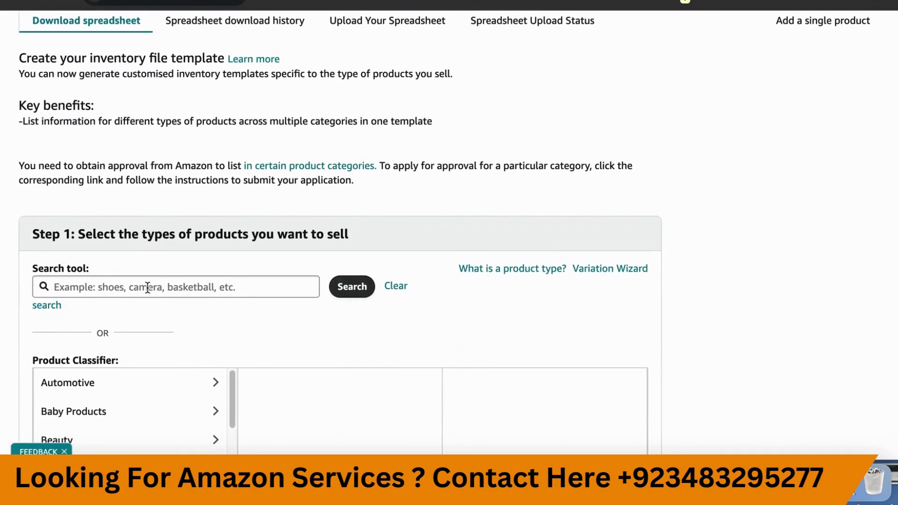
{"action": "scroll", "coordinate": [220, 293], "scroll_direction": "down", "scroll_amount": 1}
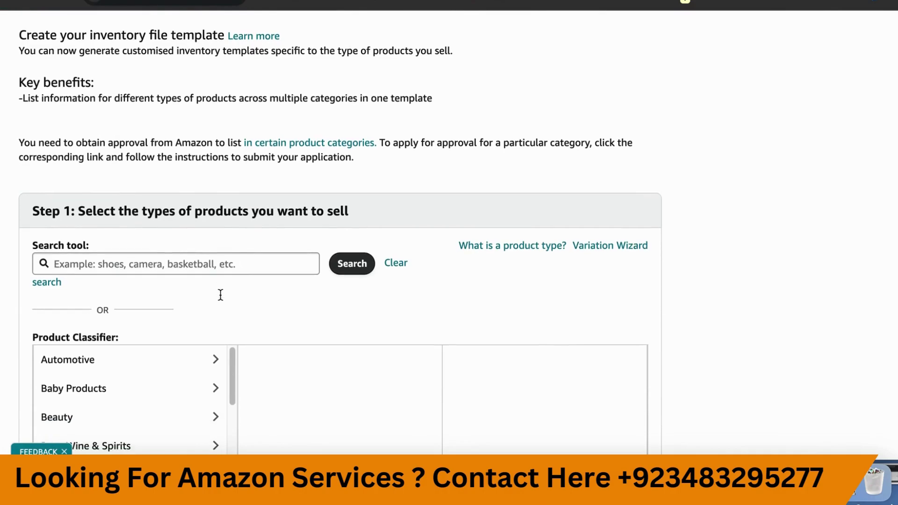
{"action": "left_click", "coordinate": [192, 257]}
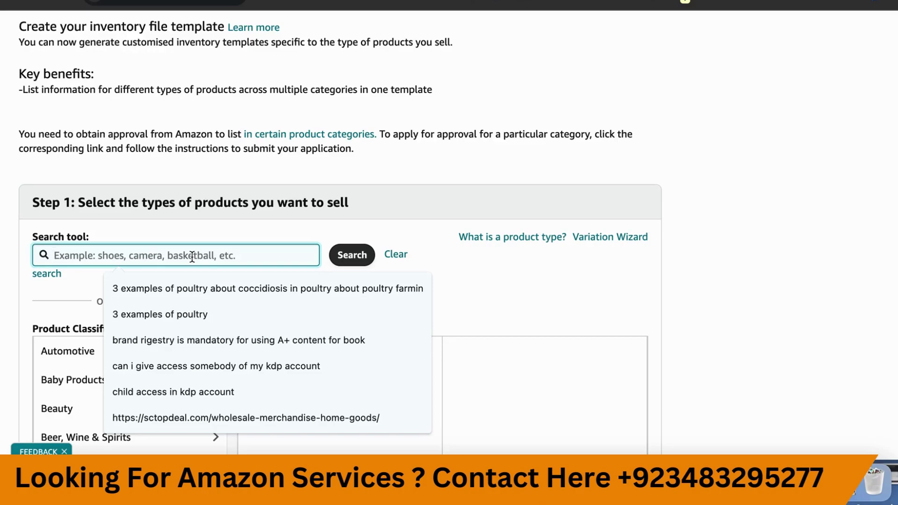
{"action": "type", "text": "baby ne"}
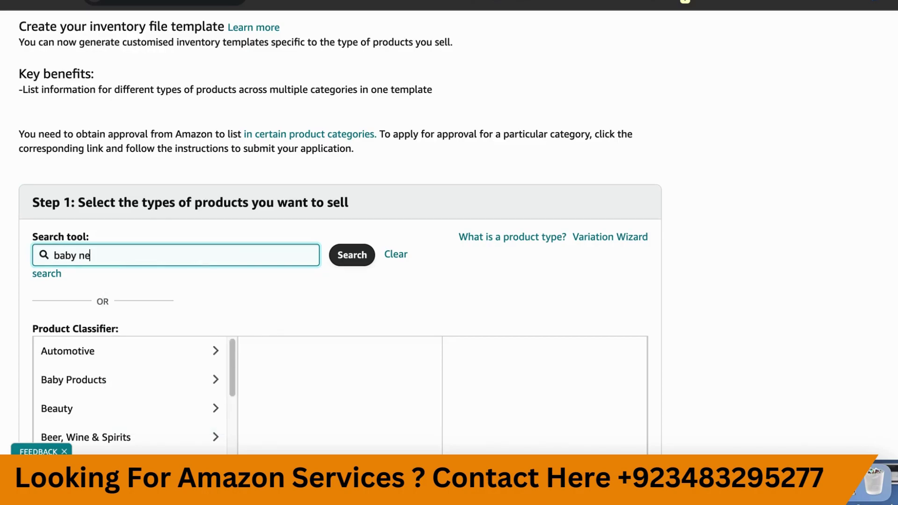
{"action": "type", "text": "st"}
{"action": "left_click", "coordinate": [342, 256]}
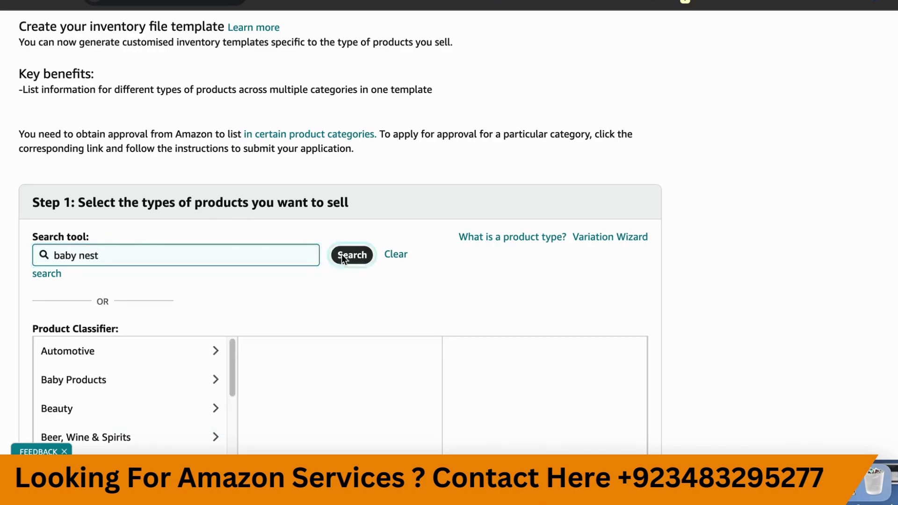
{"action": "scroll", "coordinate": [283, 243], "scroll_direction": "down", "scroll_amount": 1}
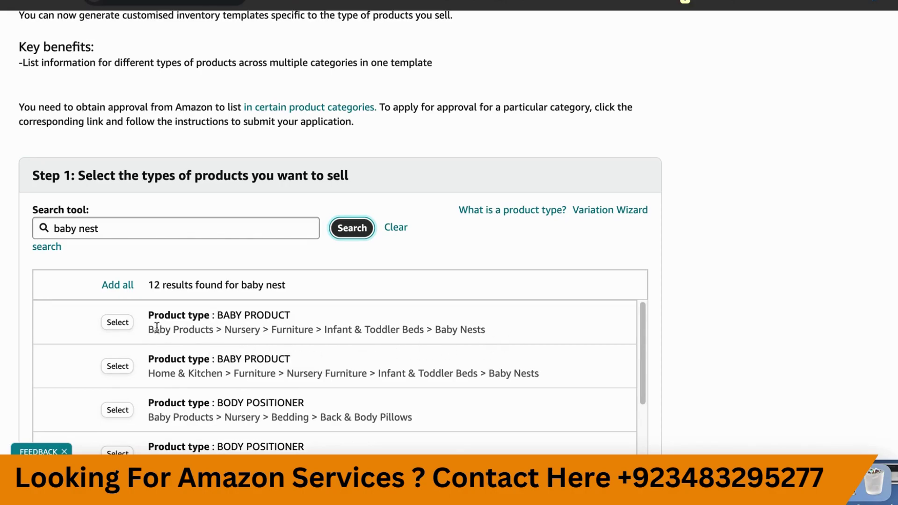
Step: Select Baby Nests, generate the template and confirm BabyNests (1).xlsm downloaded
{"action": "left_click", "coordinate": [118, 326]}
{"action": "scroll", "coordinate": [235, 306], "scroll_direction": "down", "scroll_amount": 1}
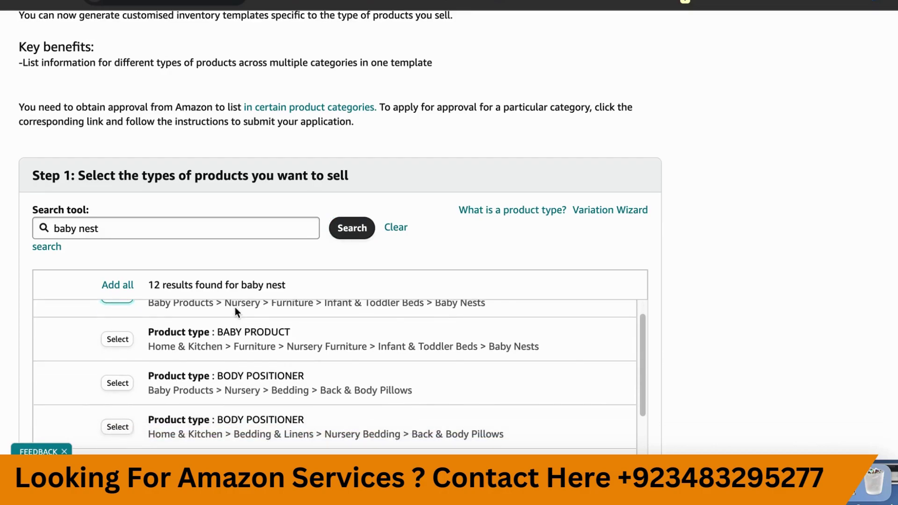
{"action": "scroll", "coordinate": [235, 307], "scroll_direction": "down", "scroll_amount": 6}
{"action": "scroll", "coordinate": [554, 331], "scroll_direction": "down", "scroll_amount": 5}
{"action": "scroll", "coordinate": [694, 311], "scroll_direction": "down", "scroll_amount": 4}
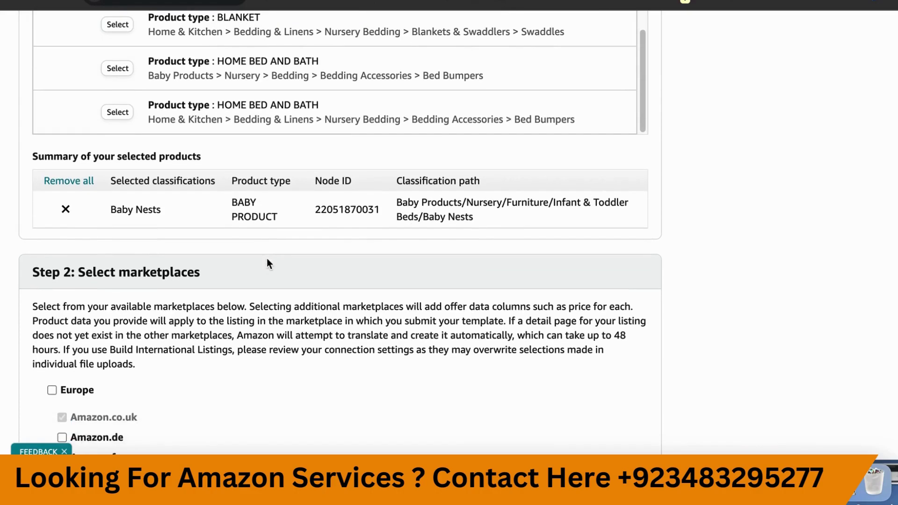
{"action": "scroll", "coordinate": [267, 262], "scroll_direction": "down", "scroll_amount": 5}
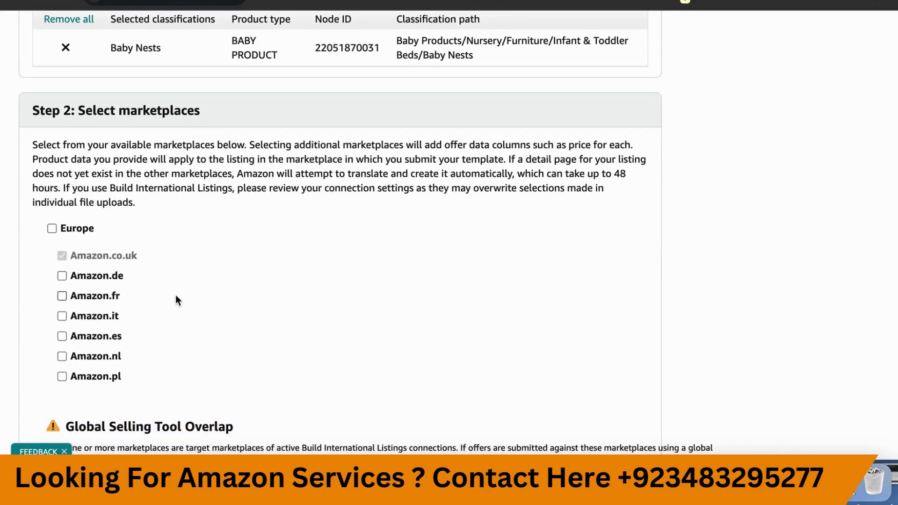
{"action": "scroll", "coordinate": [176, 295], "scroll_direction": "down", "scroll_amount": 5}
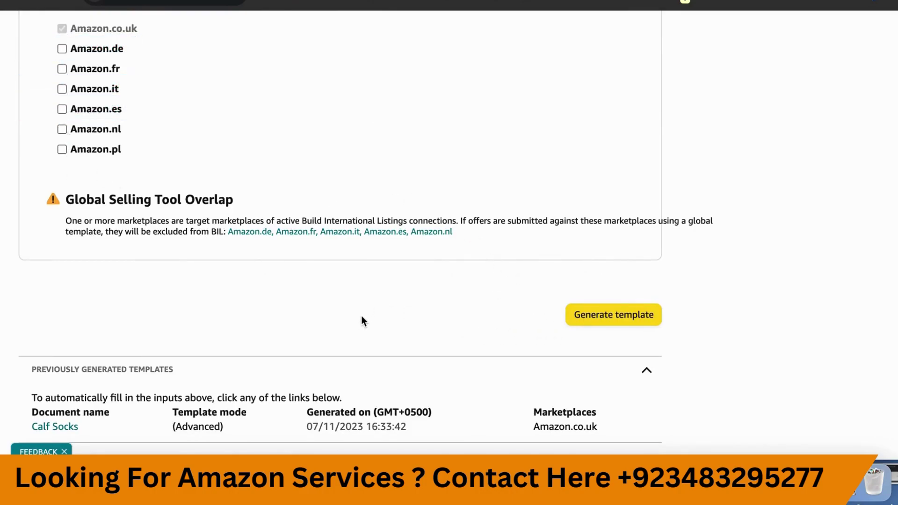
{"action": "left_click", "coordinate": [582, 316]}
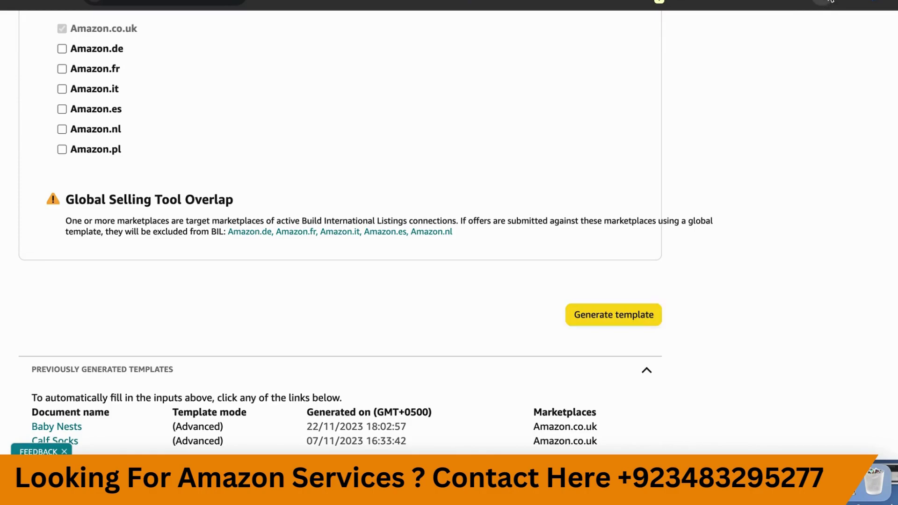
{"action": "left_click", "coordinate": [825, 7]}
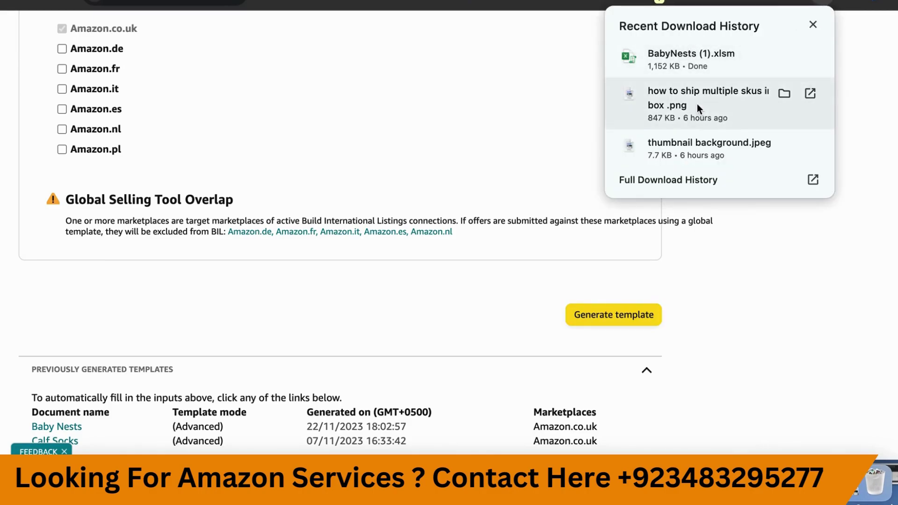
{"action": "mouse_move", "coordinate": [691, 59]}
{"action": "left_click", "coordinate": [769, 406]}
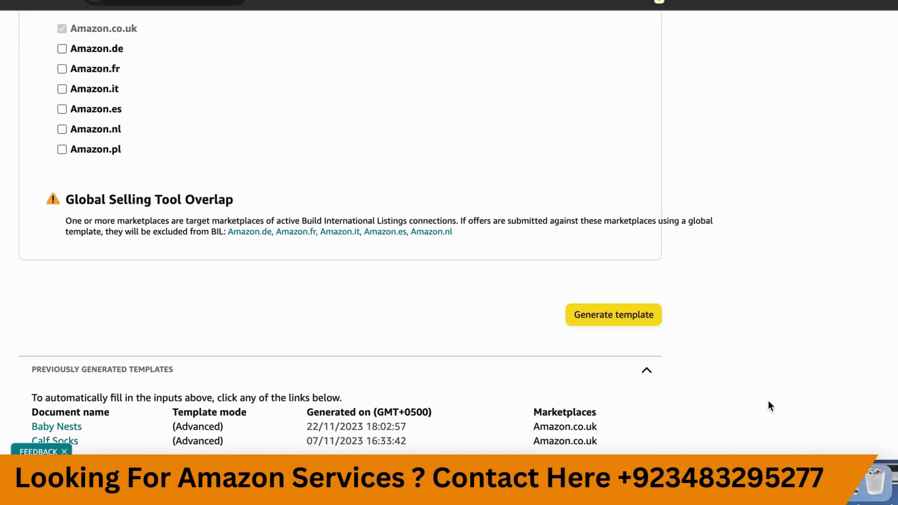
Step: Launch Excel and open the BabyNests workbook at its Instructions sheet
{"action": "left_click", "coordinate": [696, 454]}
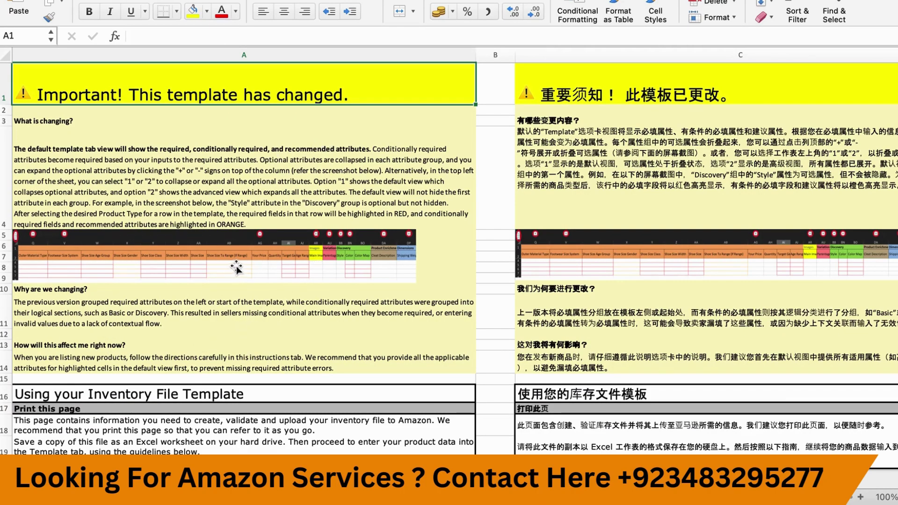
{"action": "scroll", "coordinate": [224, 273], "scroll_direction": "down", "scroll_amount": 1}
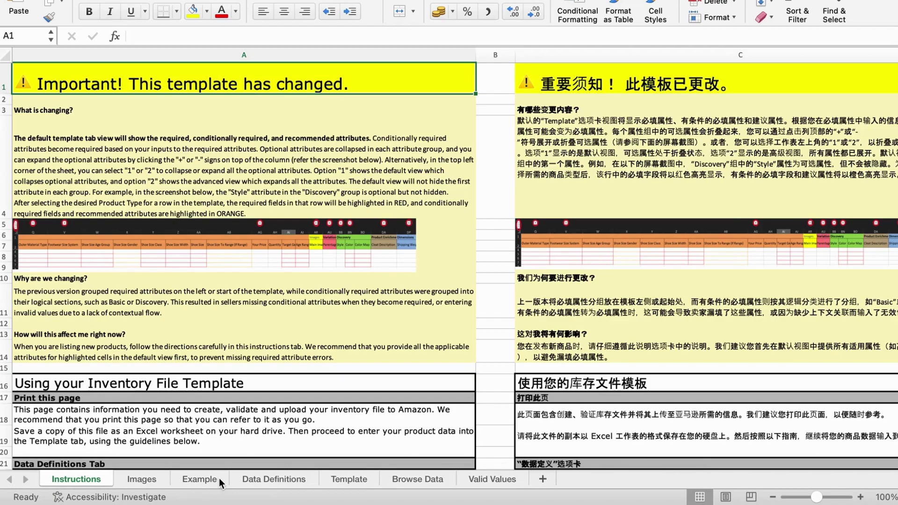
Step: Look through the Example and Browse Data sheets, then go to the Template sheet
{"action": "left_click", "coordinate": [207, 478]}
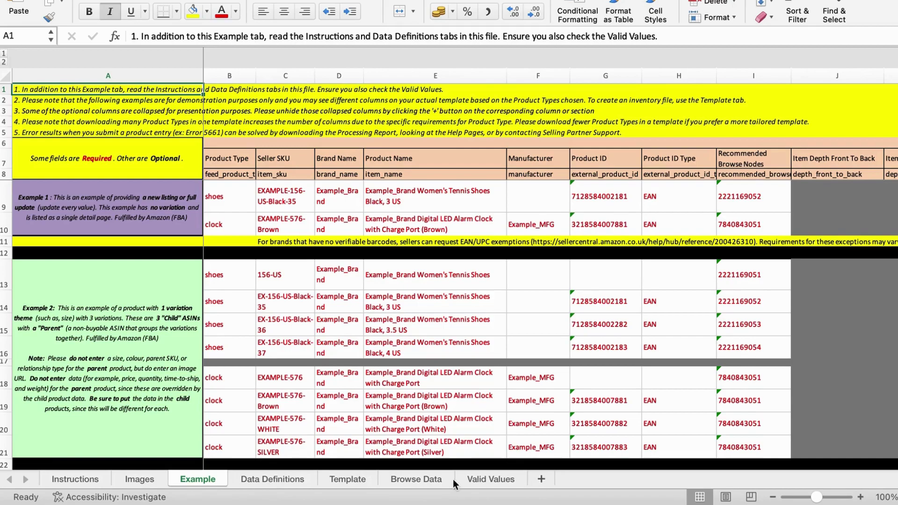
{"action": "left_click", "coordinate": [416, 485]}
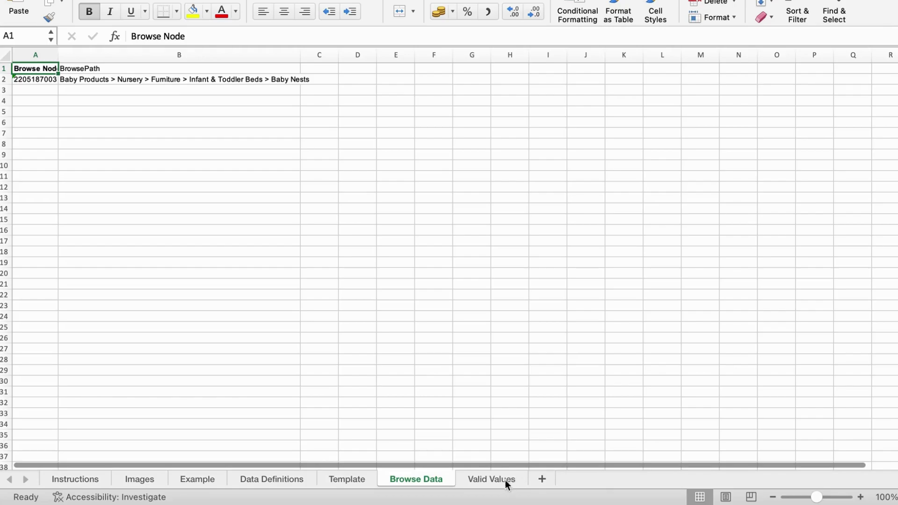
{"action": "left_click", "coordinate": [350, 484]}
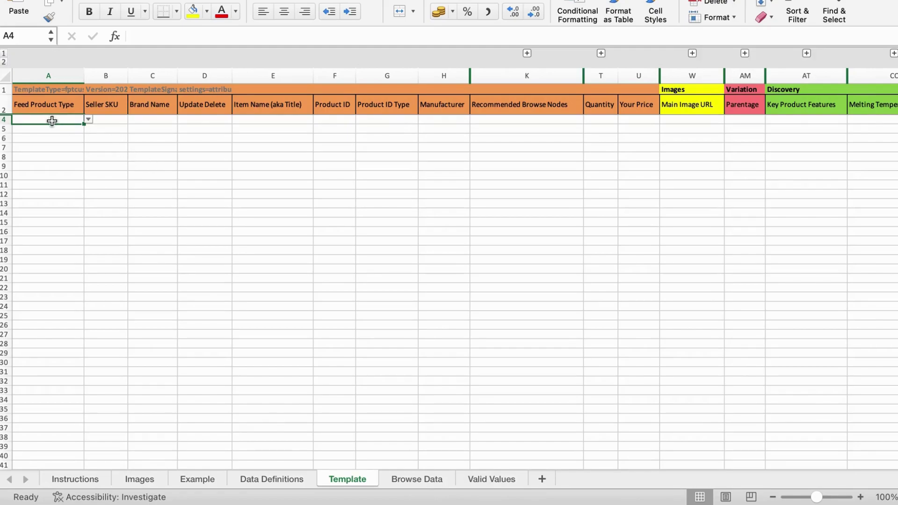
Step: Set row 4's product type to babyproducts, Seller SKU 123 and brand abc
{"action": "left_click", "coordinate": [88, 121]}
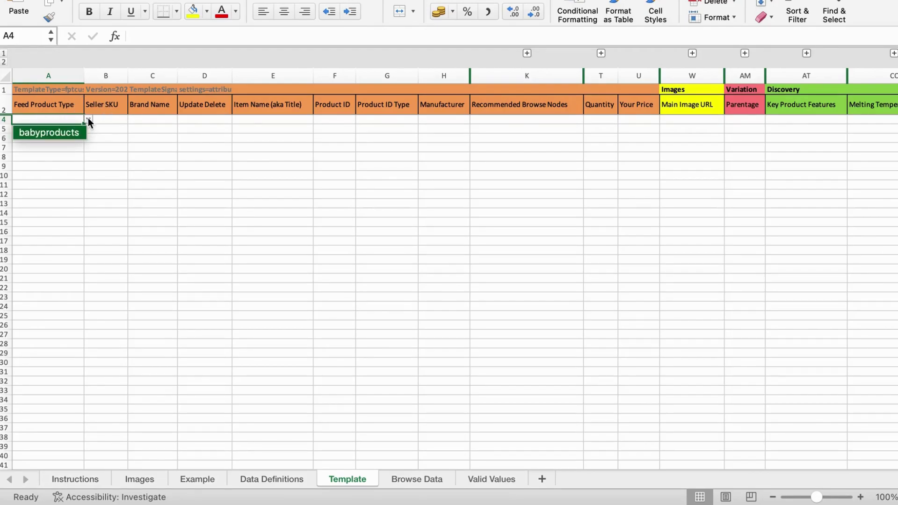
{"action": "left_click", "coordinate": [66, 133]}
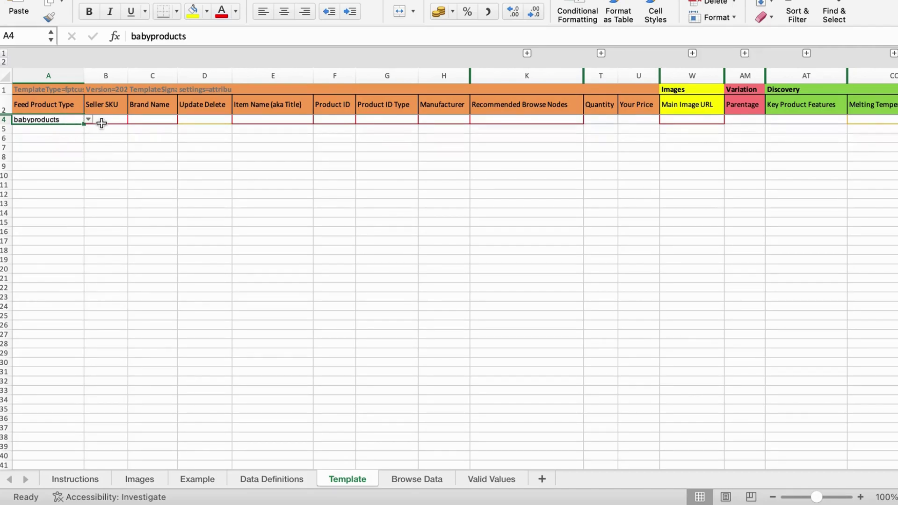
{"action": "left_click", "coordinate": [112, 118]}
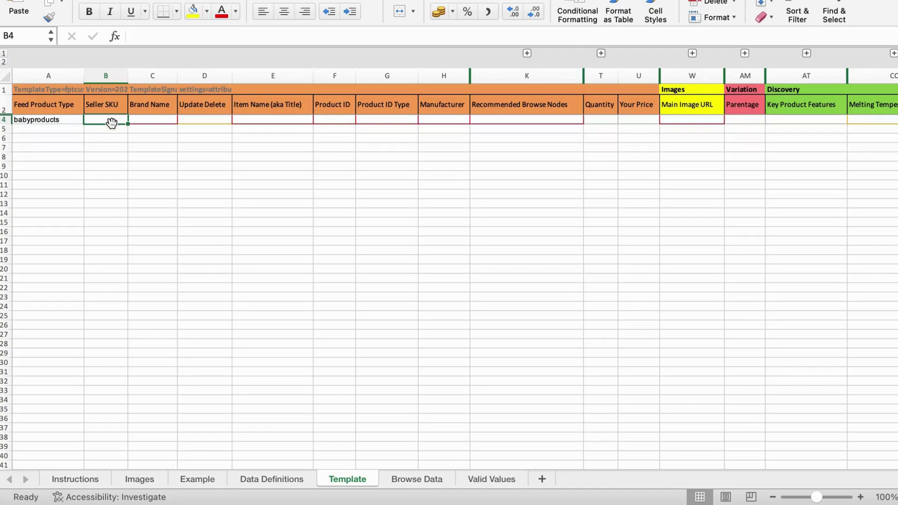
{"action": "type", "text": "12"}
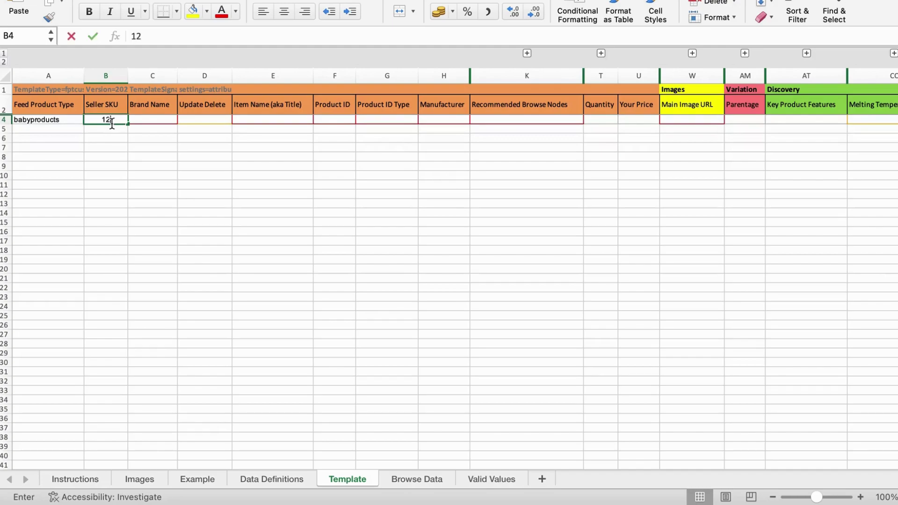
{"action": "type", "text": "3"}
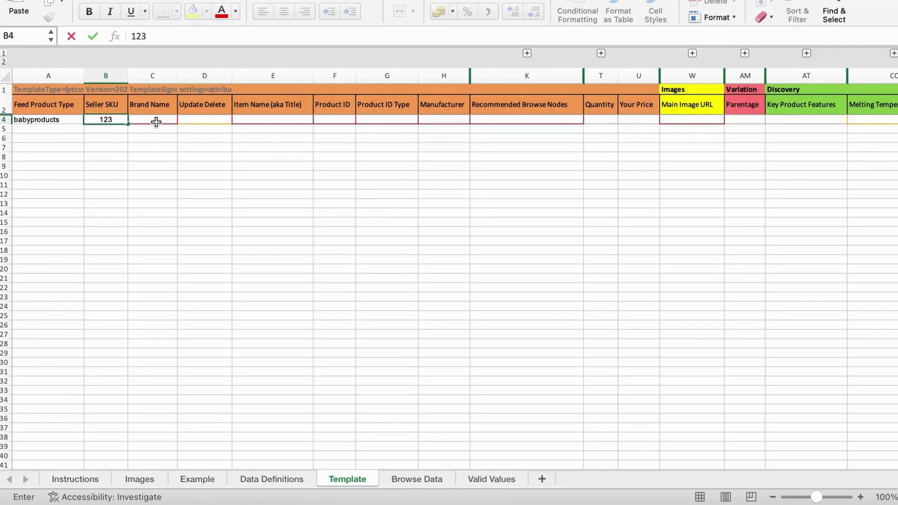
{"action": "left_click", "coordinate": [157, 121]}
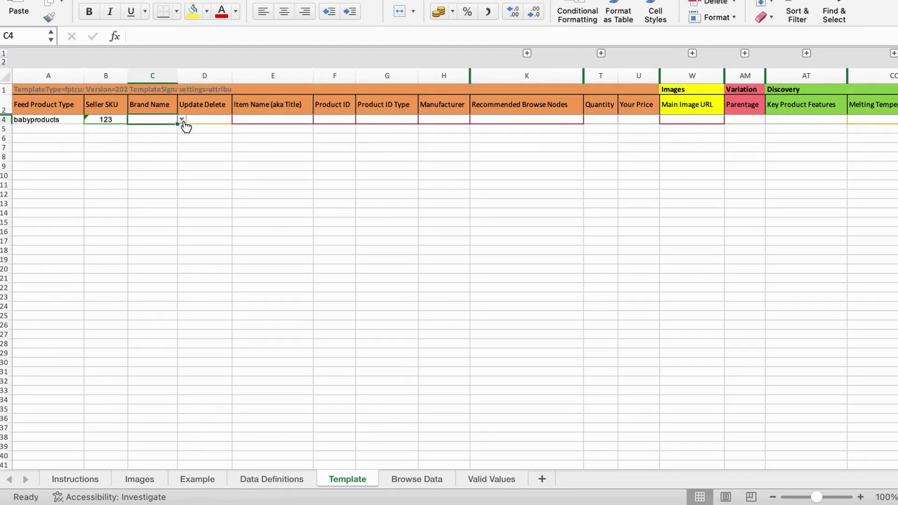
{"action": "type", "text": "ab"}
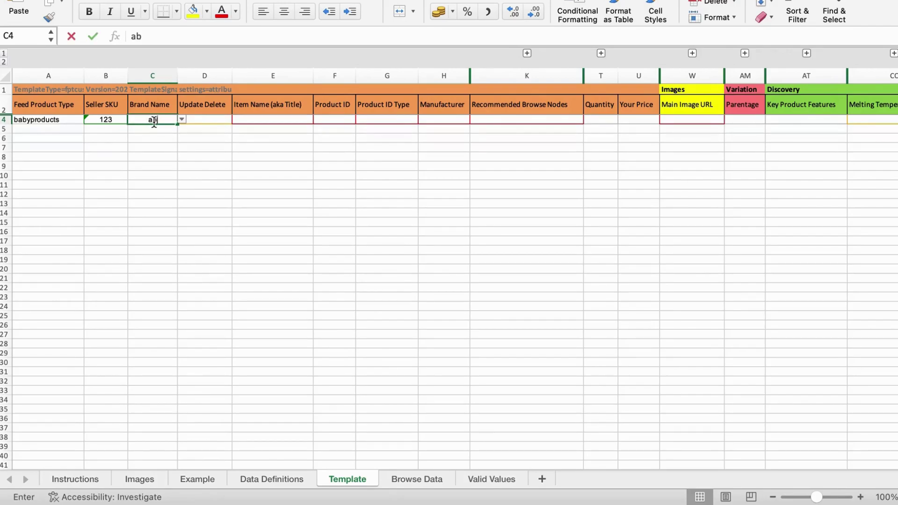
{"action": "type", "text": "c"}
{"action": "left_click", "coordinate": [199, 121]}
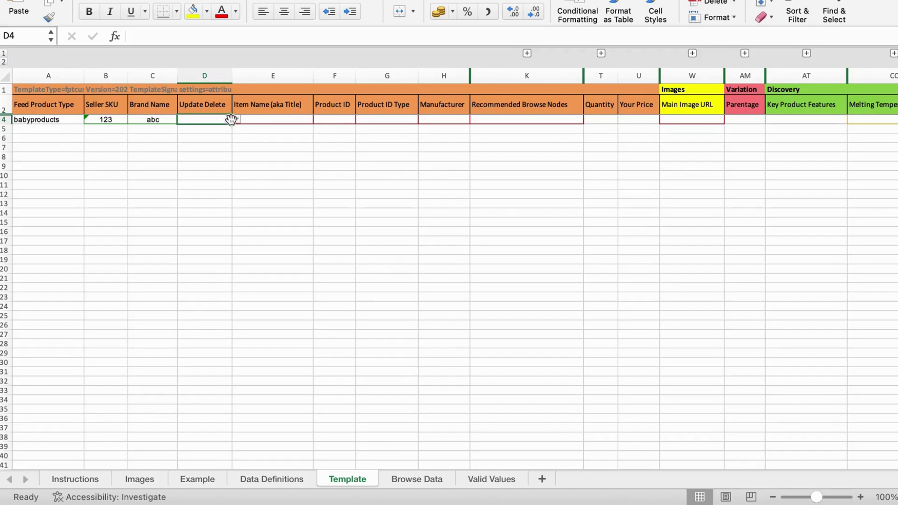
Step: Set row 4's action to Update and item title to abs
{"action": "left_click", "coordinate": [237, 120]}
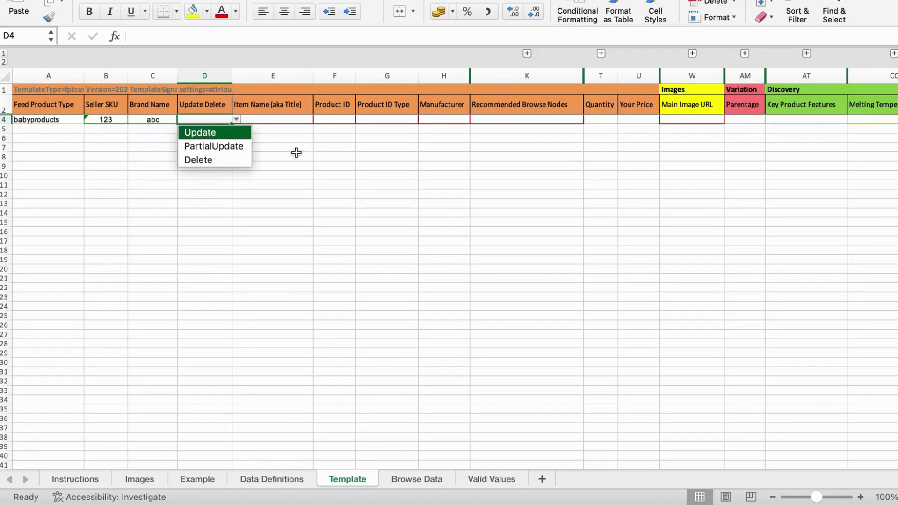
{"action": "key", "text": "Escape"}
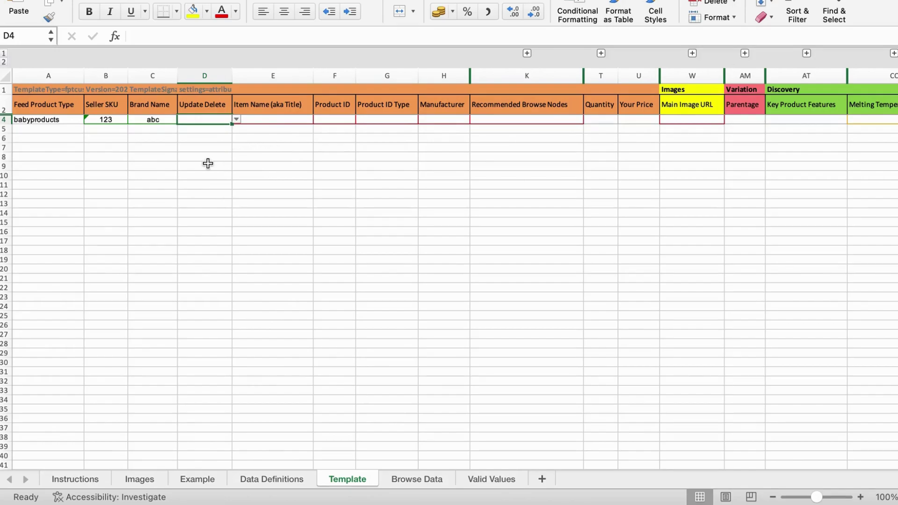
{"action": "left_click", "coordinate": [237, 119]}
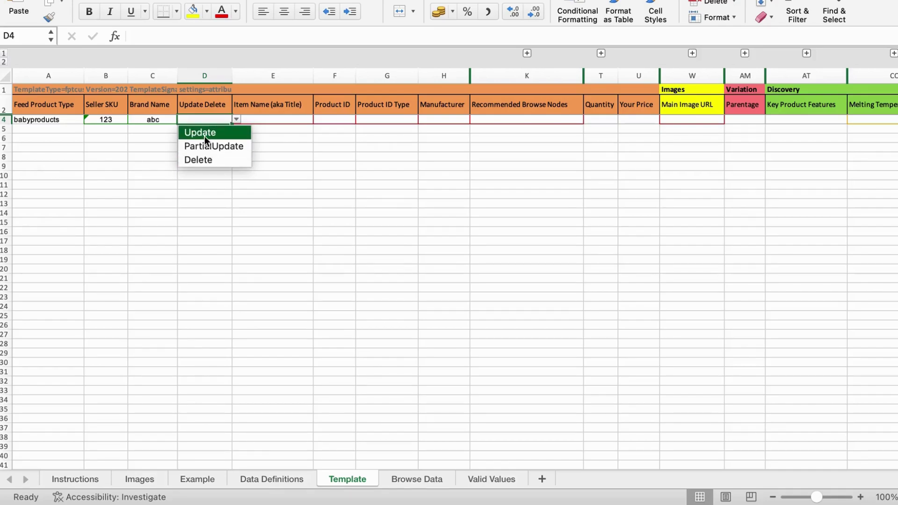
{"action": "left_click", "coordinate": [204, 135]}
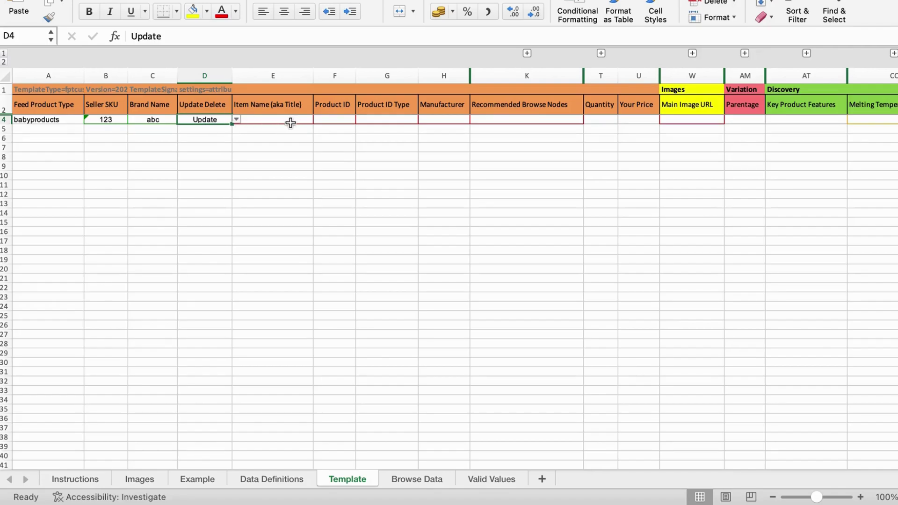
{"action": "left_click", "coordinate": [278, 122]}
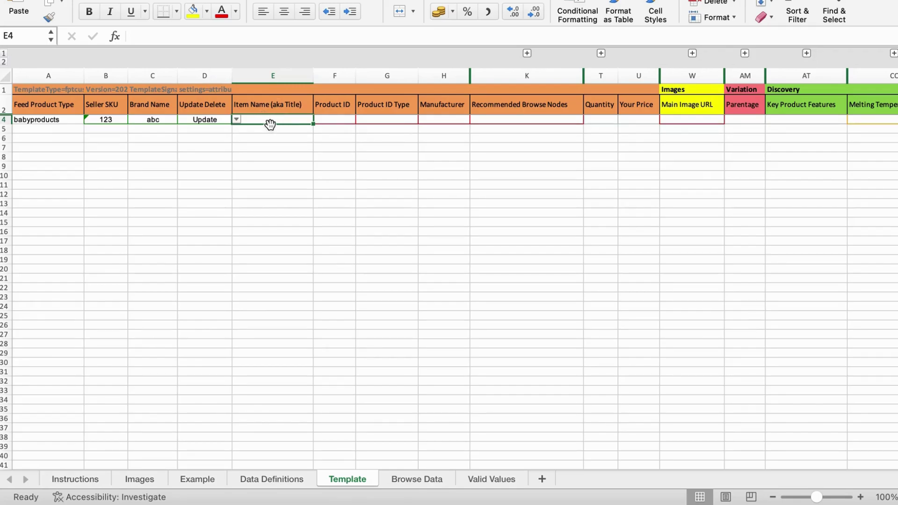
{"action": "type", "text": "abs"}
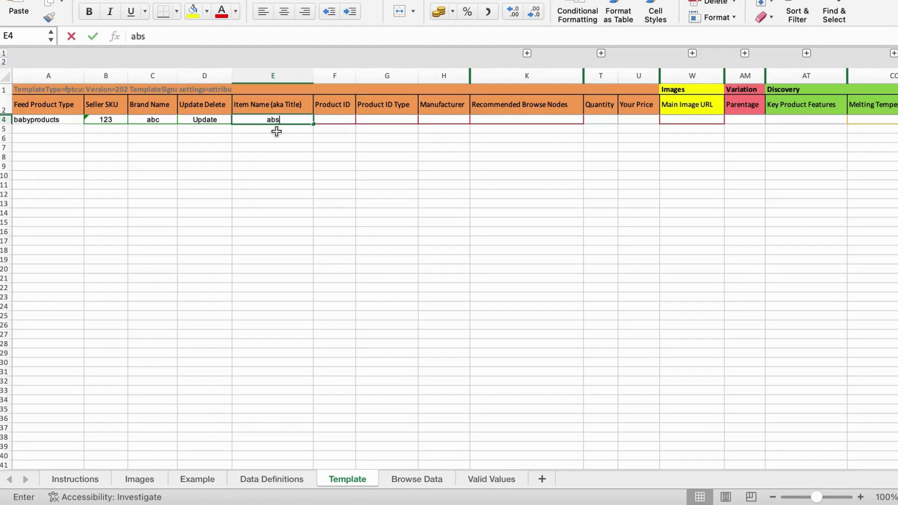
{"action": "left_click", "coordinate": [330, 118]}
Step: Give row 4 product ID type UPC and product ID 12334455
{"action": "left_click", "coordinate": [382, 121]}
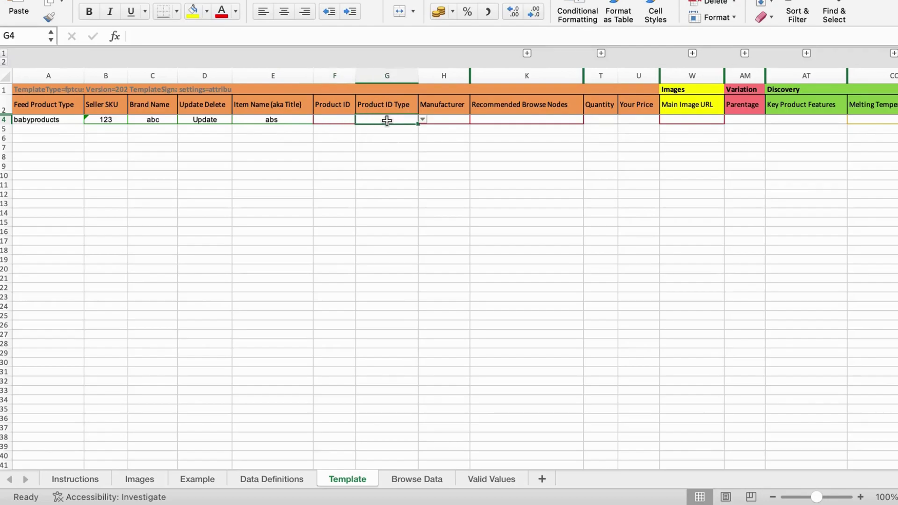
{"action": "left_click", "coordinate": [424, 120]}
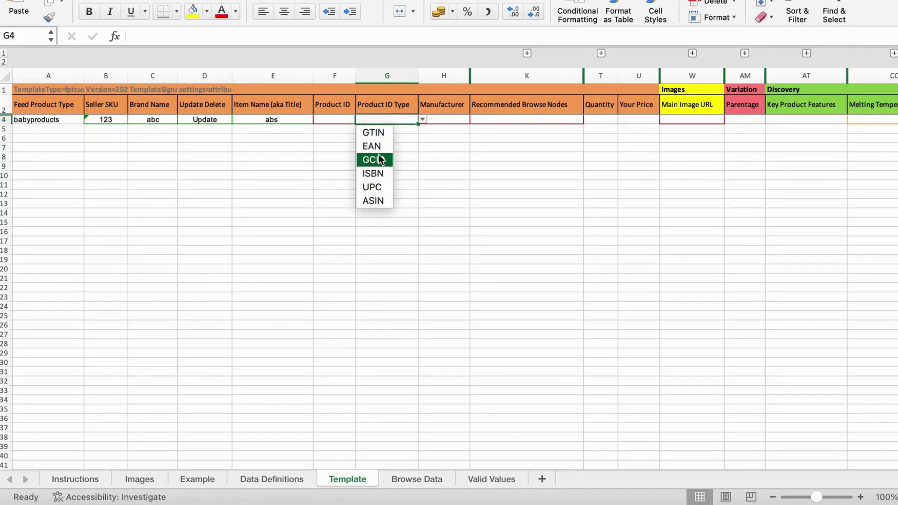
{"action": "left_click", "coordinate": [373, 187]}
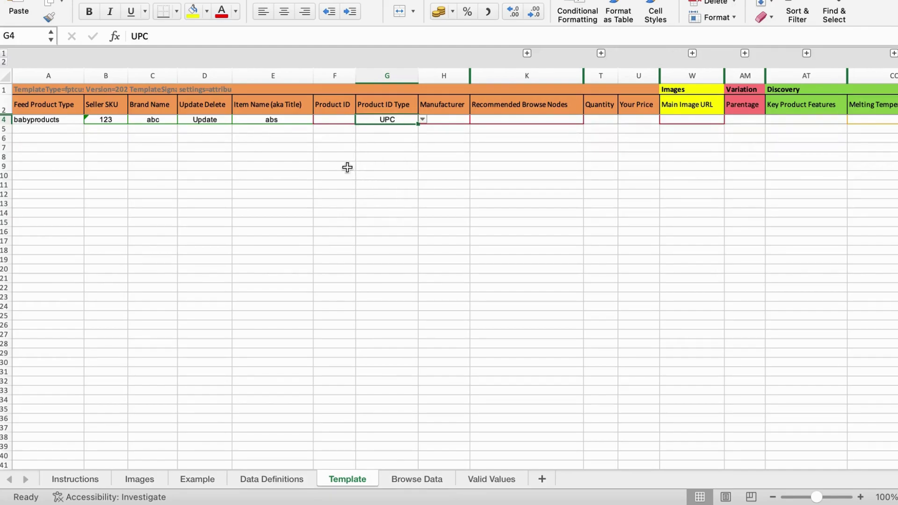
{"action": "left_click", "coordinate": [332, 120]}
{"action": "type", "text": "123"}
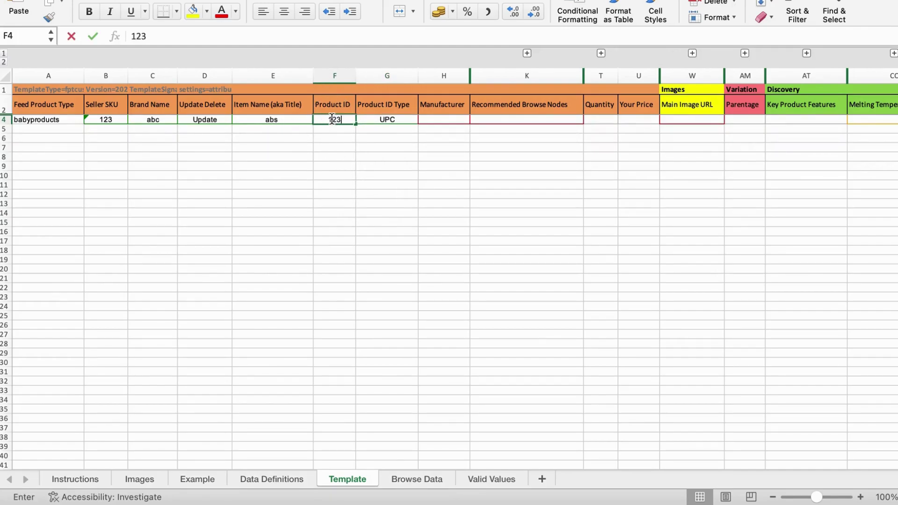
{"action": "type", "text": "34455"}
{"action": "left_click", "coordinate": [438, 120]}
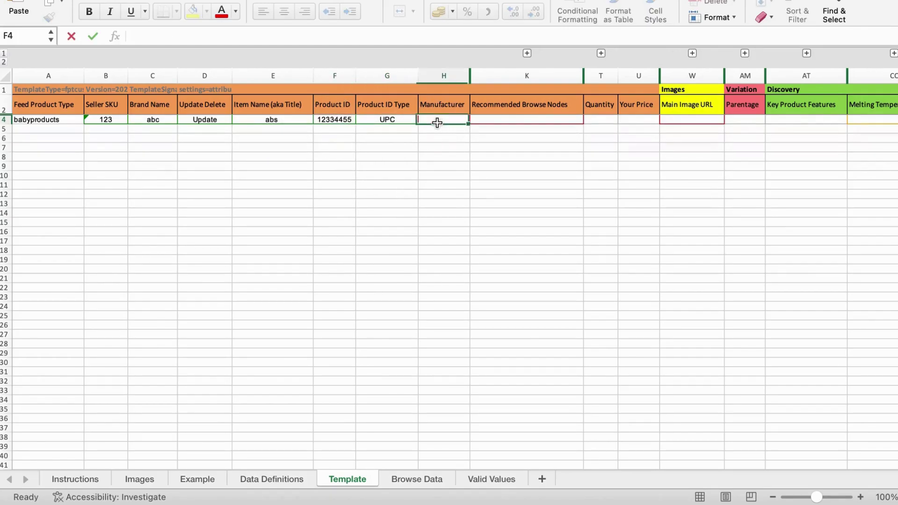
Step: Copy brand abc from C4 into the Manufacturer cell H4
{"action": "left_click", "coordinate": [160, 125]}
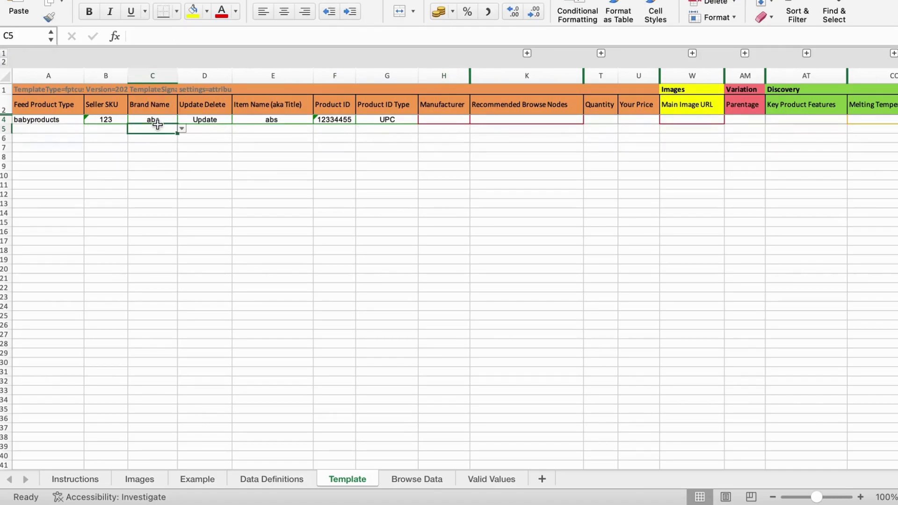
{"action": "key", "text": "ctrl+c"}
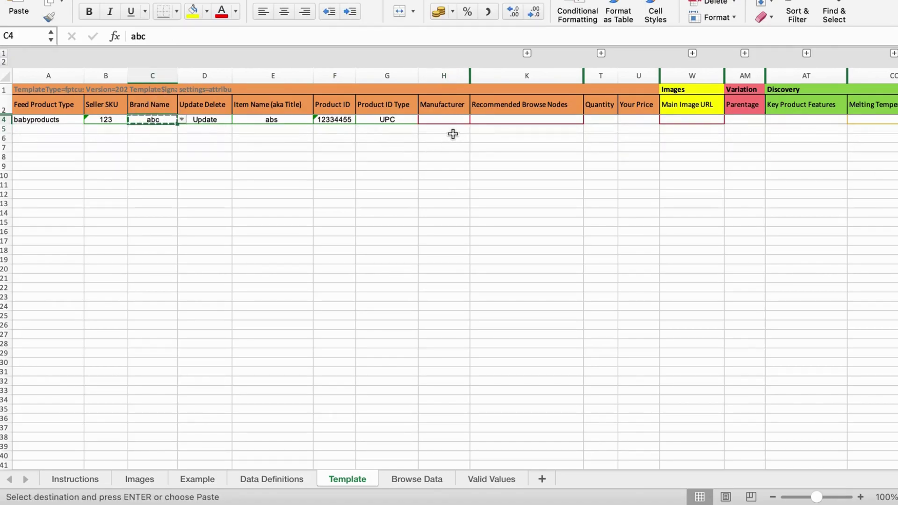
{"action": "left_click", "coordinate": [445, 121]}
{"action": "key", "text": "ctrl+v"}
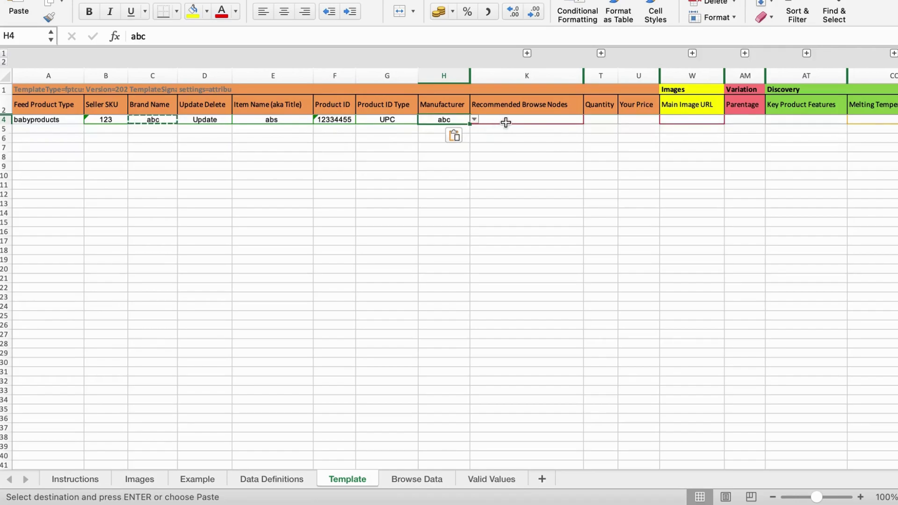
{"action": "left_click", "coordinate": [503, 122]}
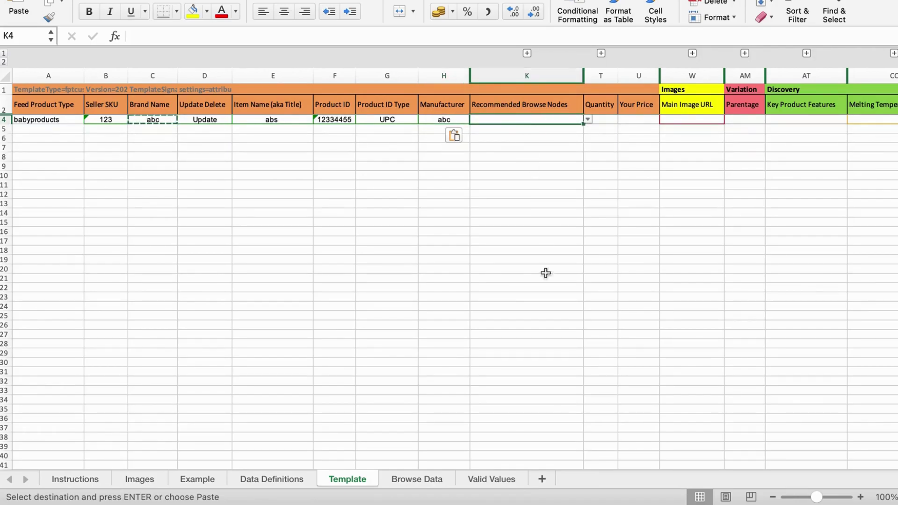
{"action": "left_click", "coordinate": [410, 481]}
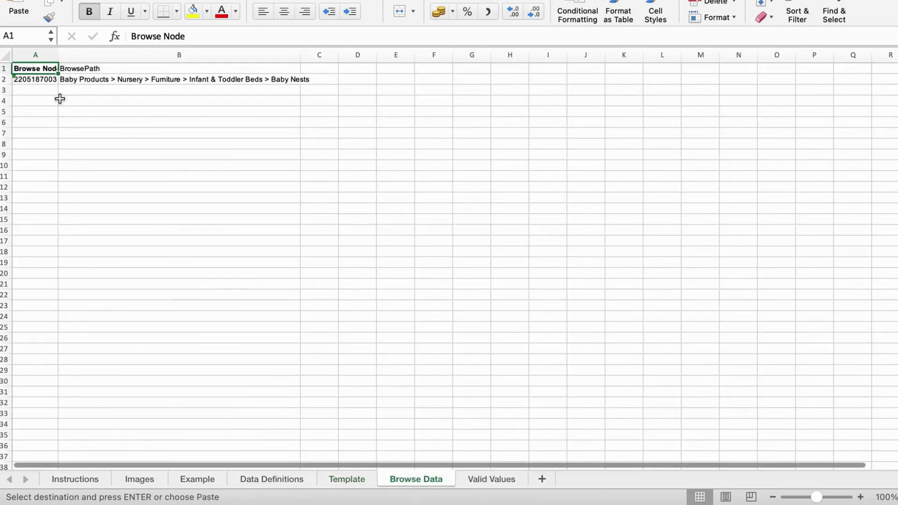
{"action": "left_click", "coordinate": [50, 79]}
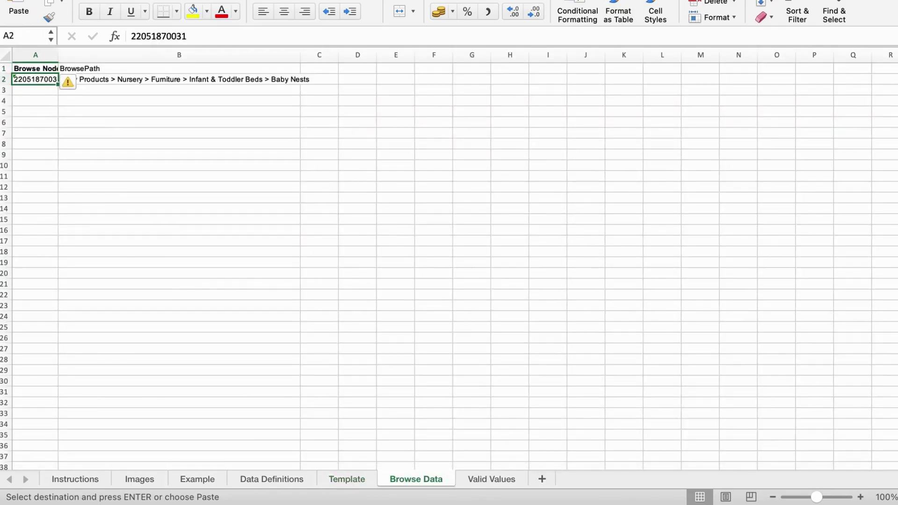
{"action": "left_click", "coordinate": [367, 481]}
{"action": "left_click", "coordinate": [588, 120]}
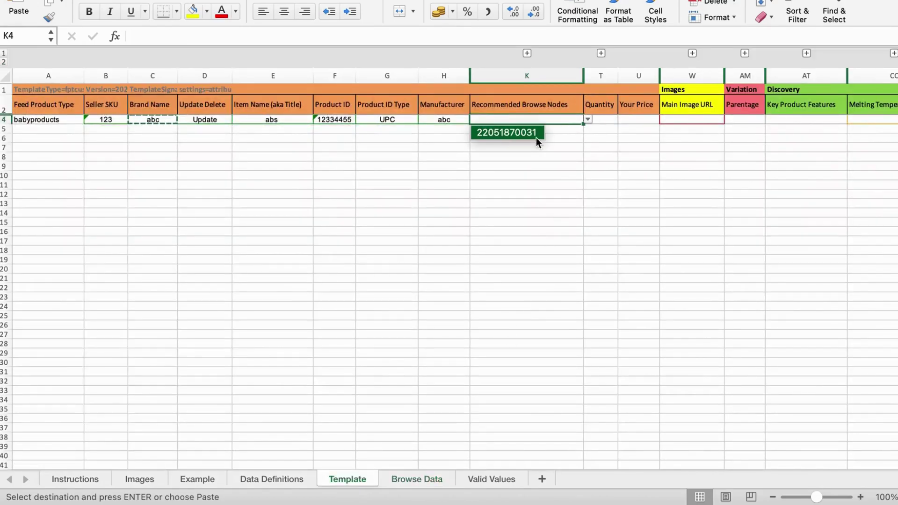
{"action": "left_click", "coordinate": [509, 134]}
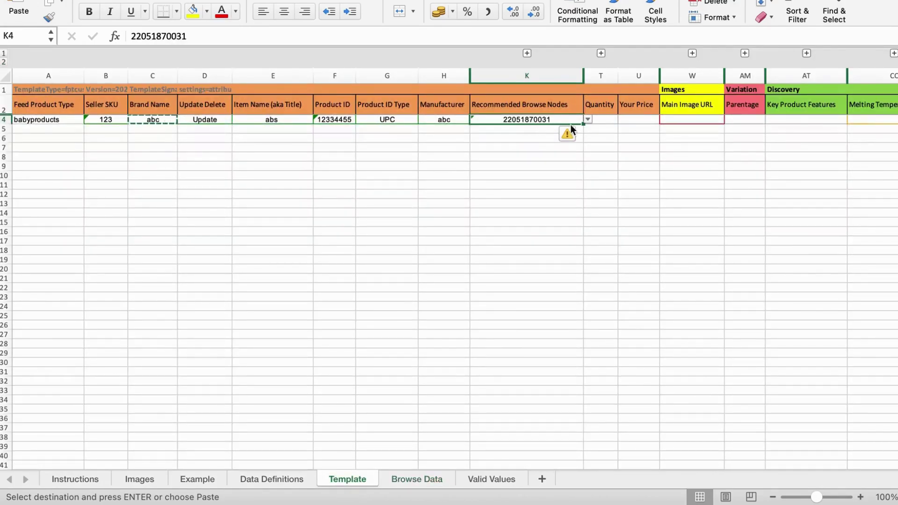
Step: Enter quantity 10 and price 10.00 in row 4
{"action": "left_click", "coordinate": [606, 120]}
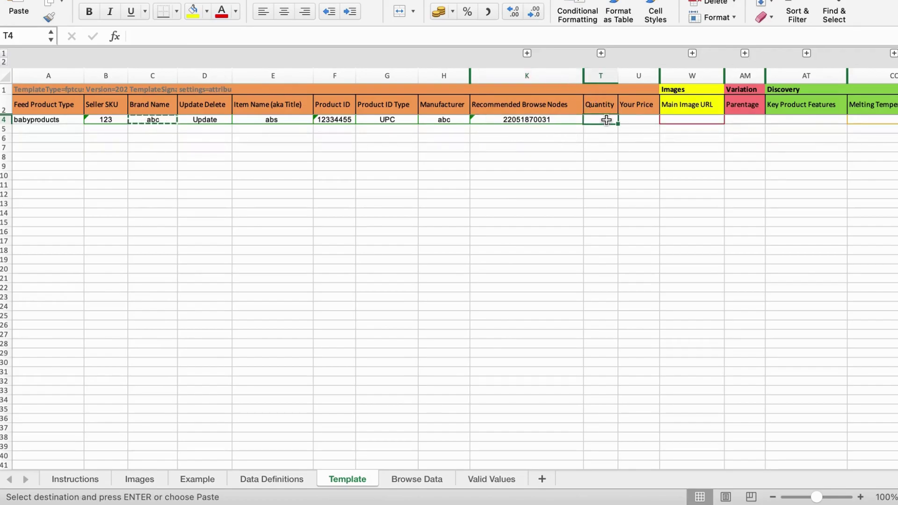
{"action": "type", "text": "10"}
{"action": "left_click", "coordinate": [636, 122]}
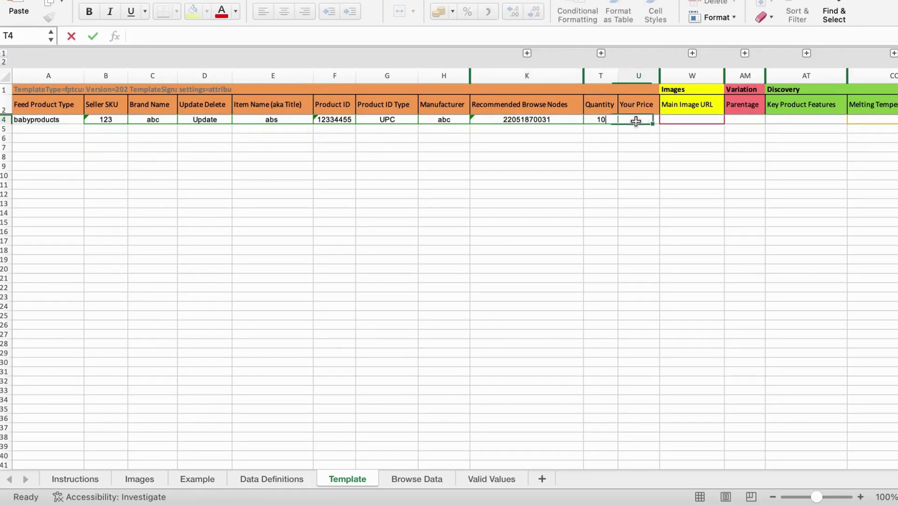
{"action": "type", "text": "1"}
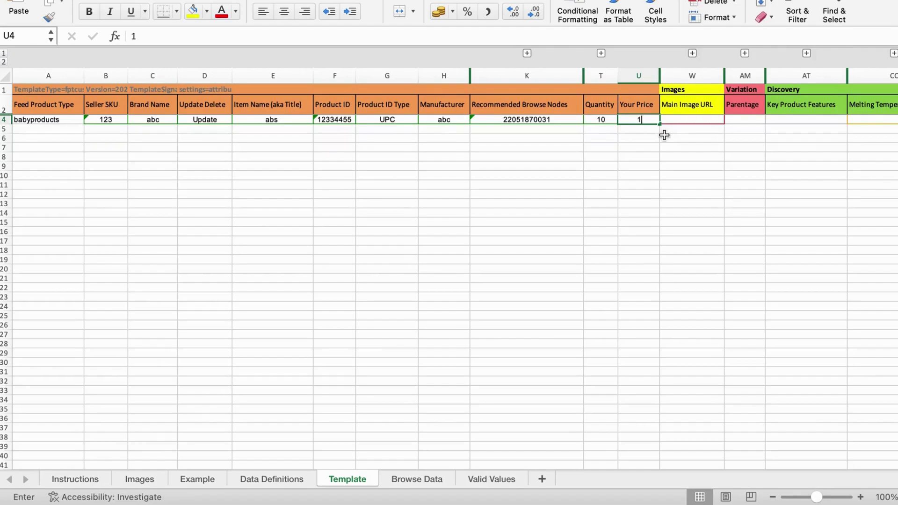
{"action": "type", "text": "0"}
{"action": "left_click", "coordinate": [683, 121]}
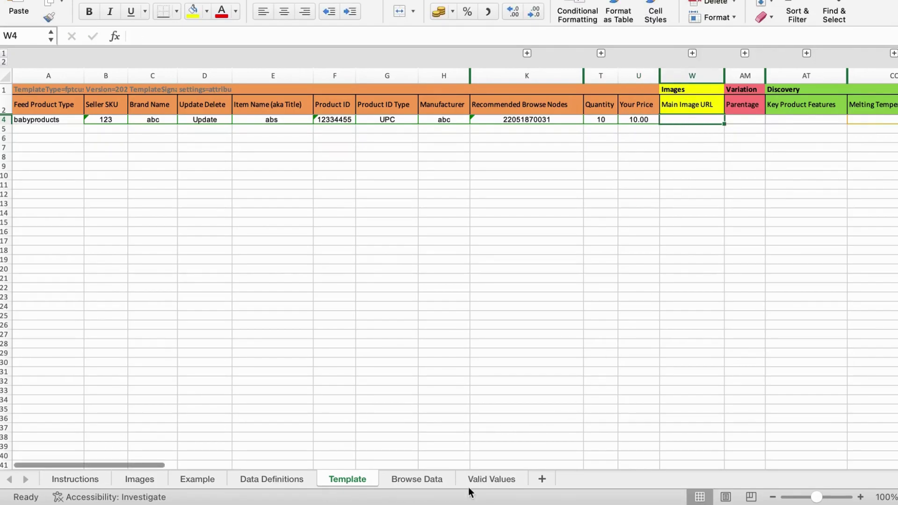
Step: Unhide columns I and J and narrow the Manufacturer Part Number column
{"action": "mouse_move", "coordinate": [155, 465]}
{"action": "left_mouse_down"}
{"action": "mouse_move", "coordinate": [180, 470]}
{"action": "mouse_move", "coordinate": [147, 465]}
{"action": "left_mouse_up"}
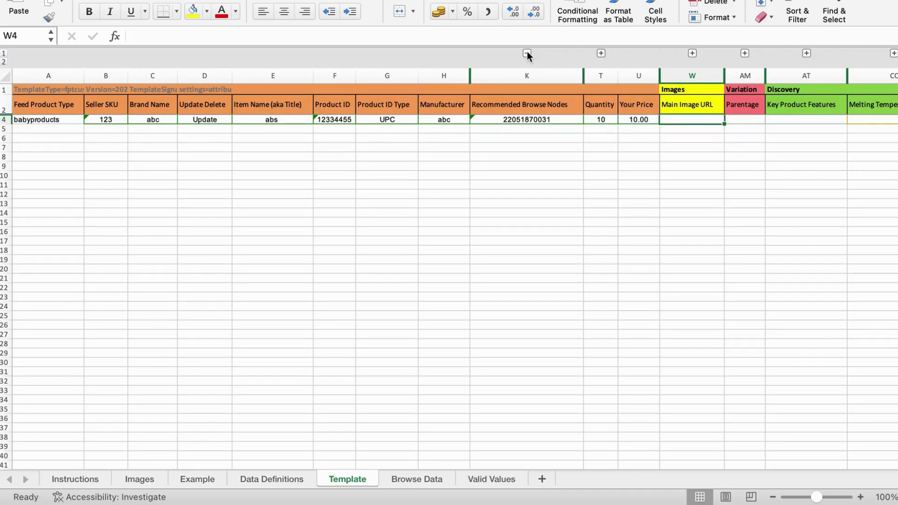
{"action": "left_click", "coordinate": [526, 53]}
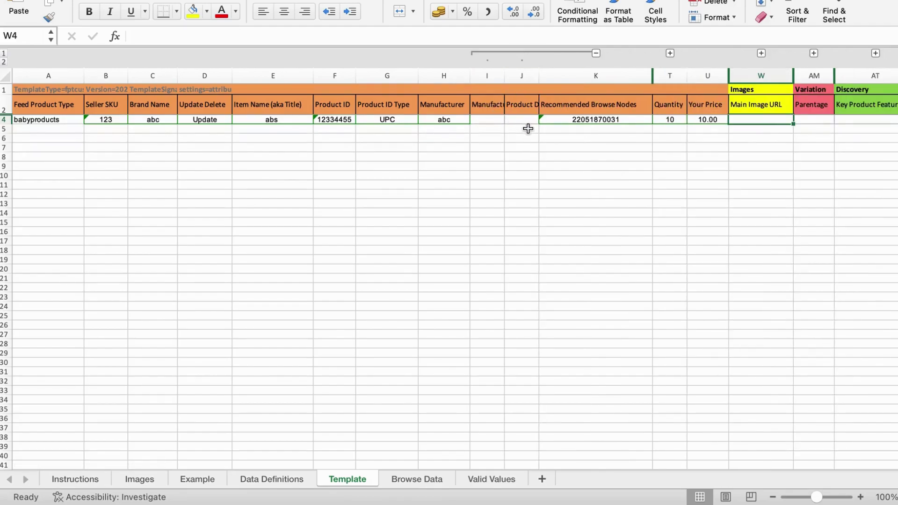
{"action": "left_click_drag", "start_coordinate": [539, 75], "coordinate": [622, 70]}
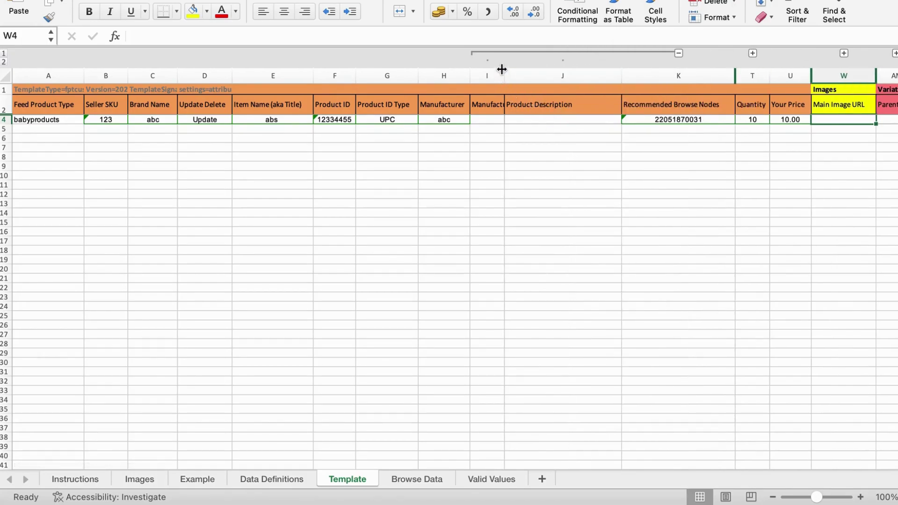
{"action": "left_click_drag", "start_coordinate": [502, 70], "coordinate": [559, 71]}
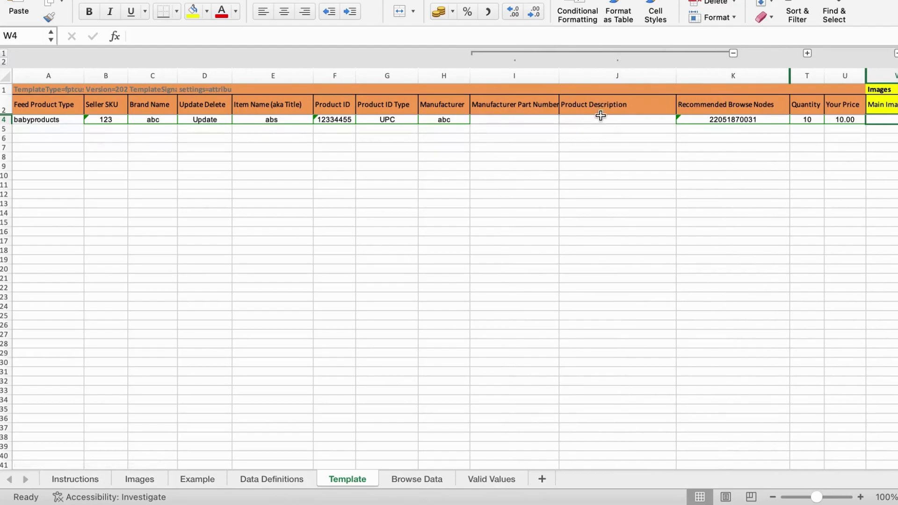
{"action": "left_click_drag", "start_coordinate": [559, 76], "coordinate": [509, 75]}
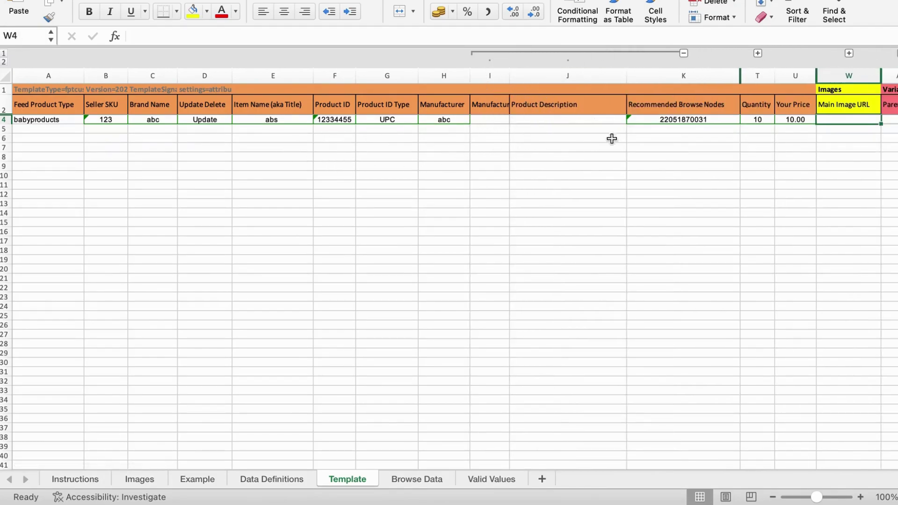
Step: Enter abc as row 4's Product Description and scroll right
{"action": "left_click", "coordinate": [544, 123]}
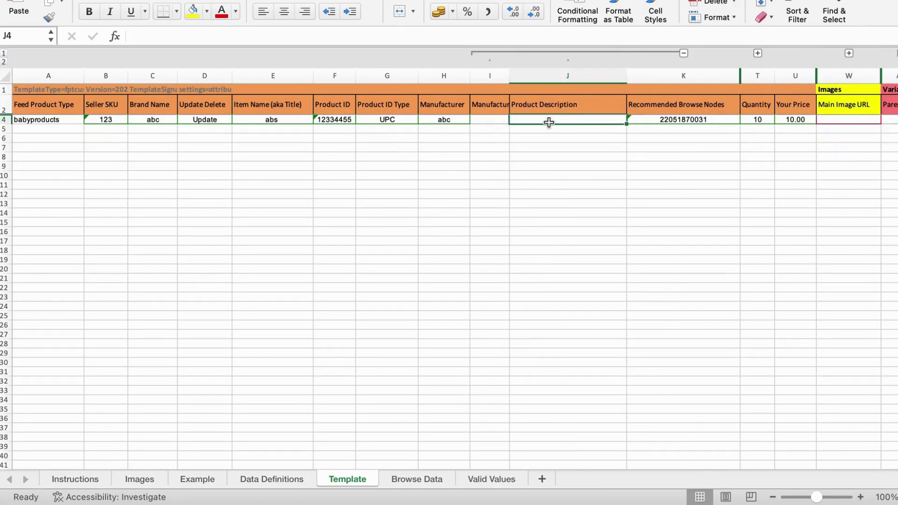
{"action": "type", "text": "abc"}
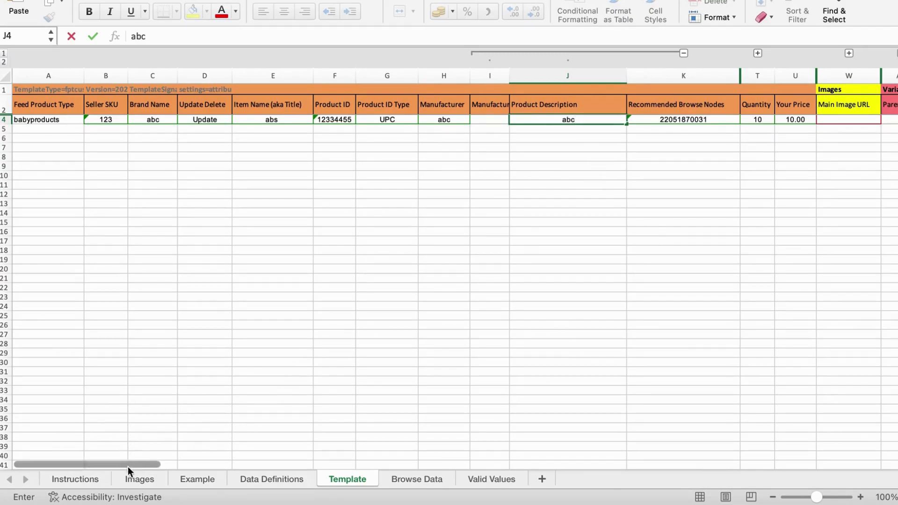
{"action": "left_click_drag", "start_coordinate": [131, 463], "coordinate": [187, 468]}
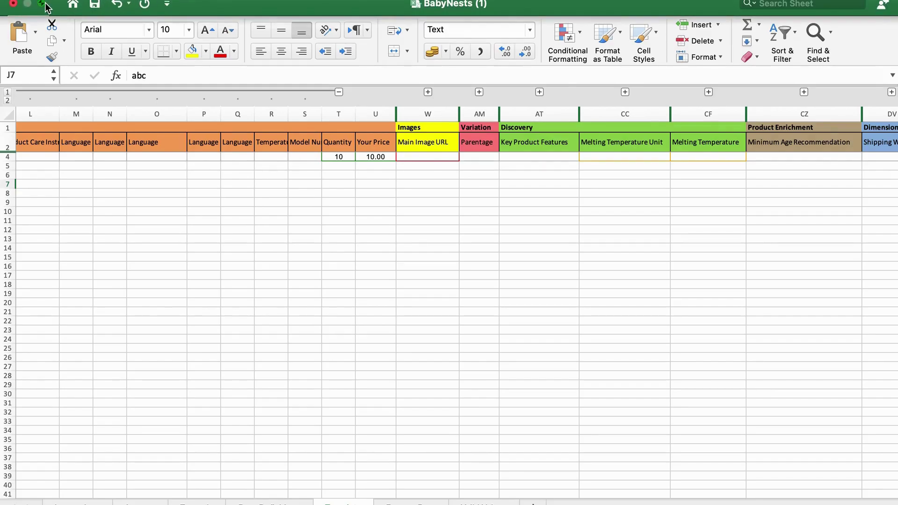
Step: Hide Excel and open the ImgBB image hosting site in the browser
{"action": "left_click", "coordinate": [42, 4]}
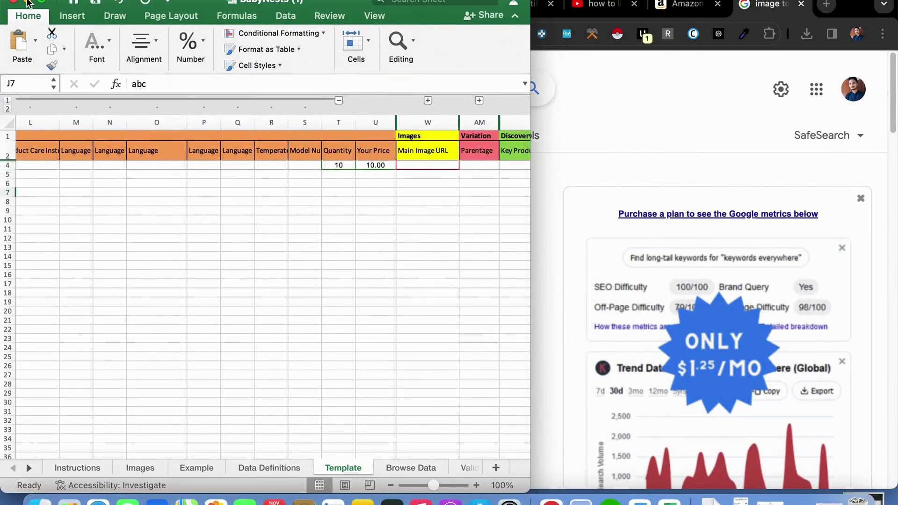
{"action": "left_click", "coordinate": [28, 2]}
{"action": "scroll", "coordinate": [164, 210], "scroll_direction": "down", "scroll_amount": 1}
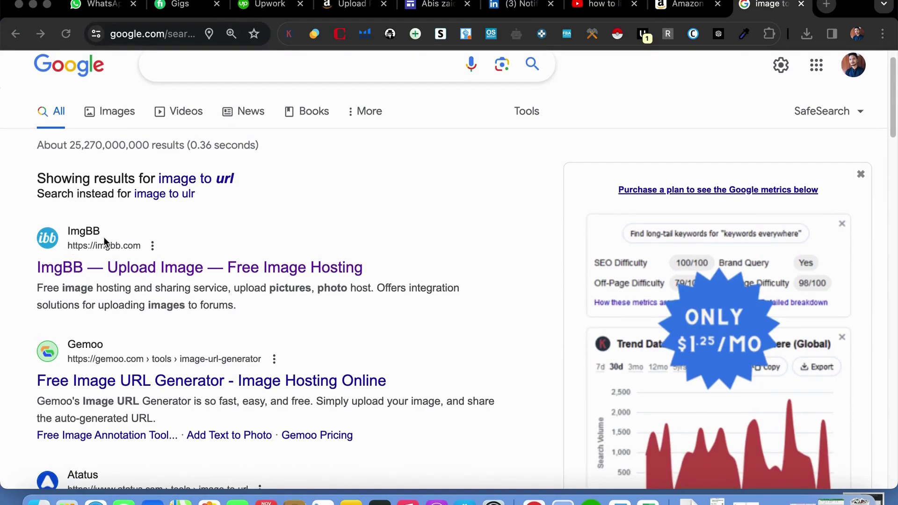
{"action": "left_click", "coordinate": [173, 271]}
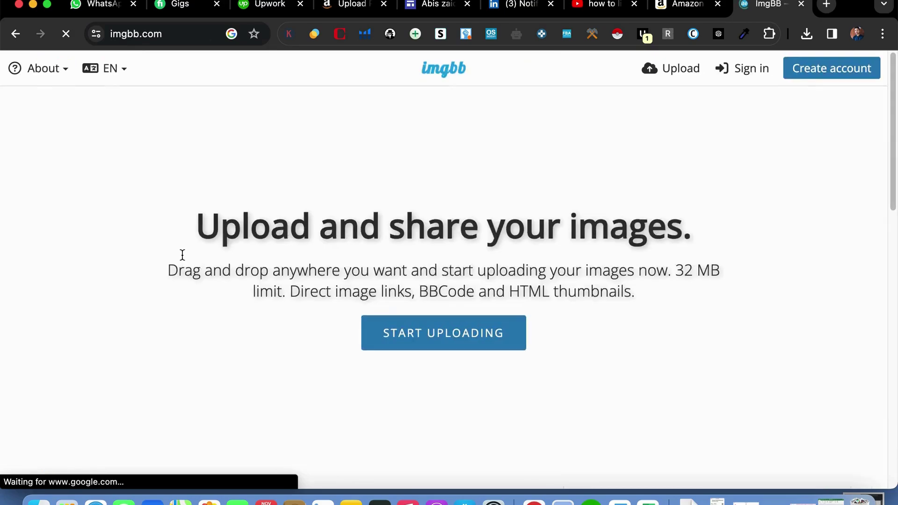
{"action": "scroll", "coordinate": [295, 328], "scroll_direction": "down", "scroll_amount": 3}
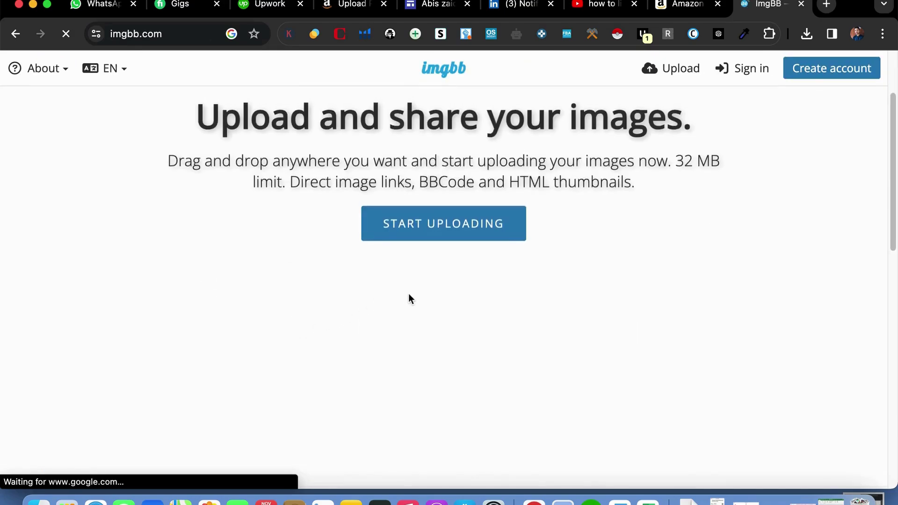
{"action": "scroll", "coordinate": [412, 304], "scroll_direction": "up", "scroll_amount": 3}
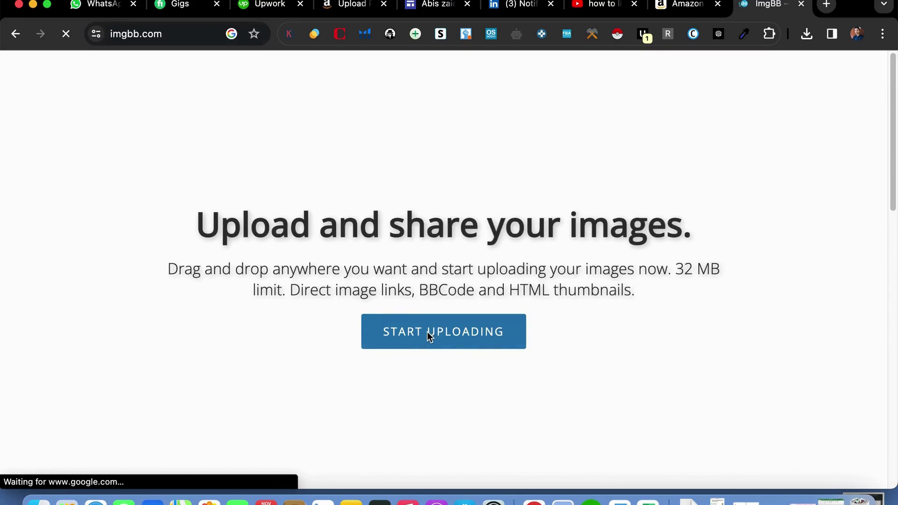
Step: Choose 2.jpg and upload it to ImgBB
{"action": "left_click", "coordinate": [426, 331]}
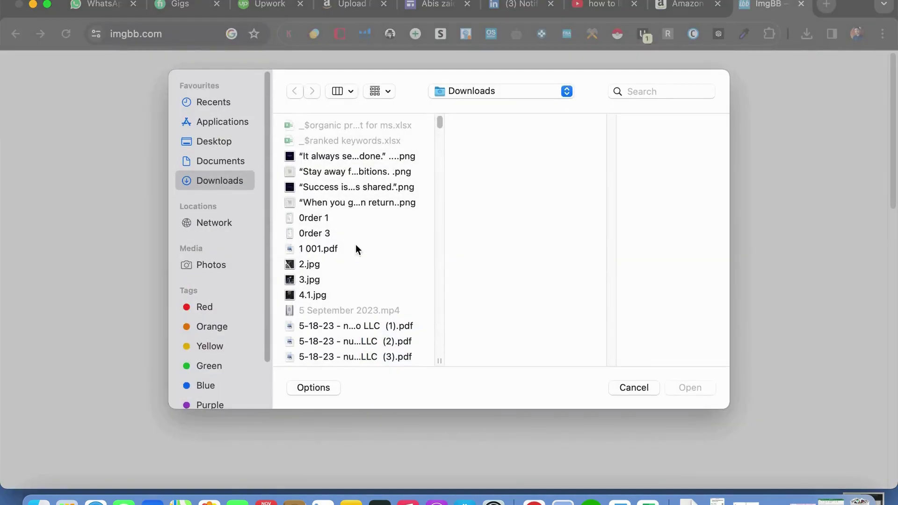
{"action": "left_click", "coordinate": [302, 266]}
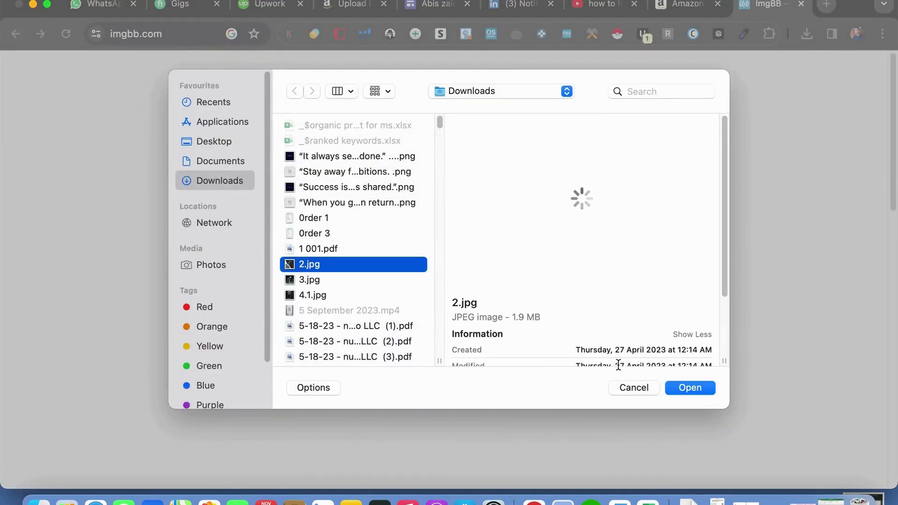
{"action": "left_click", "coordinate": [689, 389]}
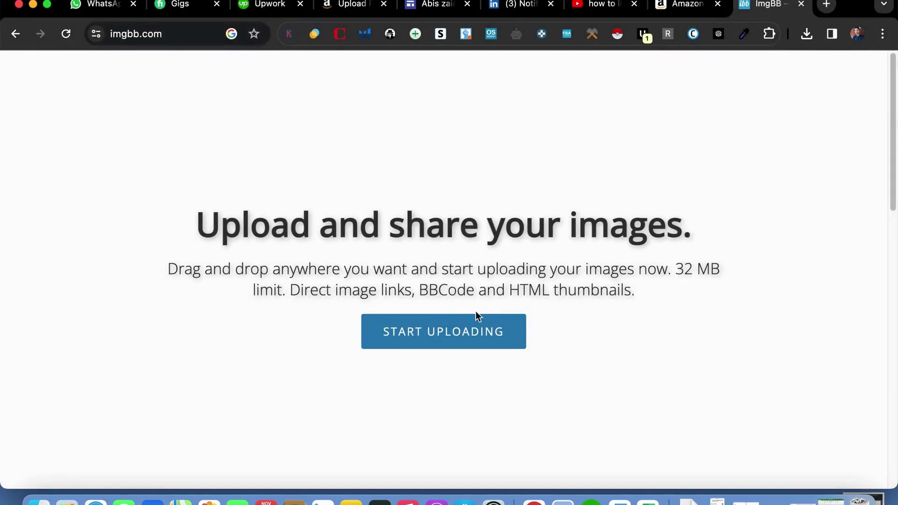
{"action": "left_click", "coordinate": [468, 327]}
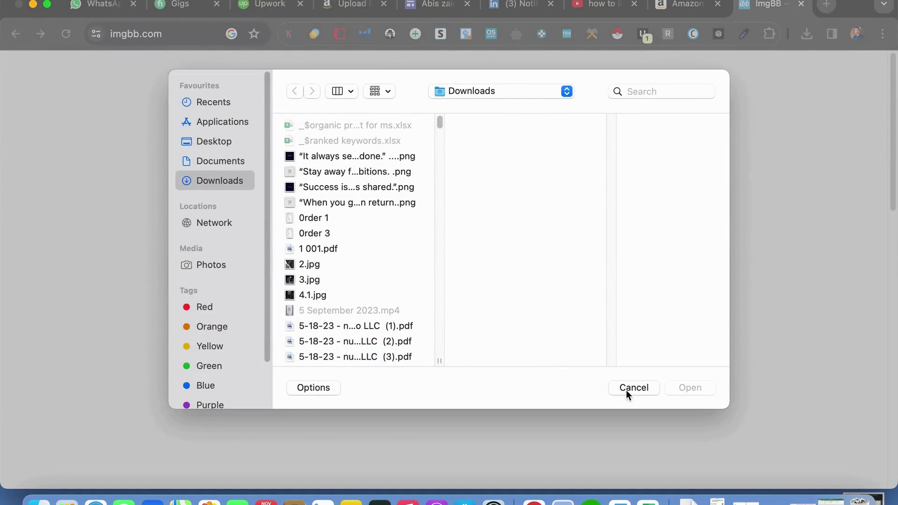
{"action": "left_click", "coordinate": [327, 265]}
{"action": "left_click", "coordinate": [689, 388]}
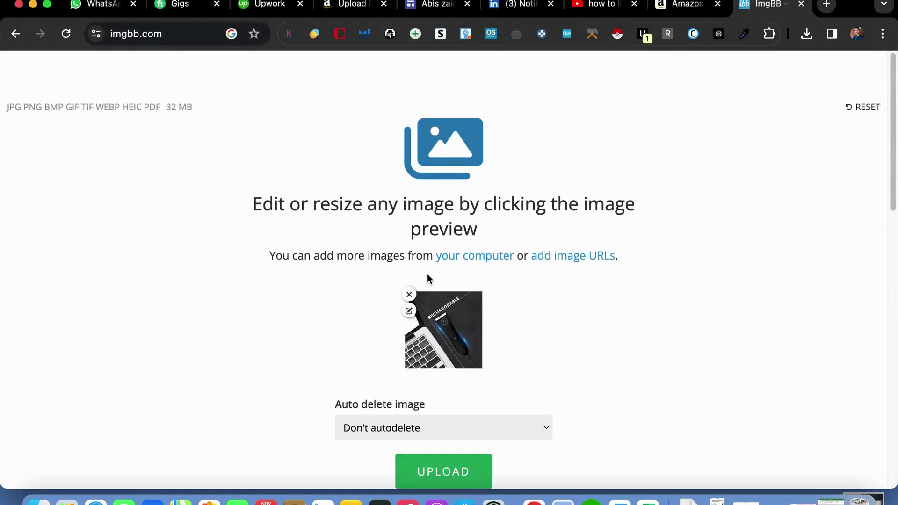
{"action": "left_click", "coordinate": [457, 482]}
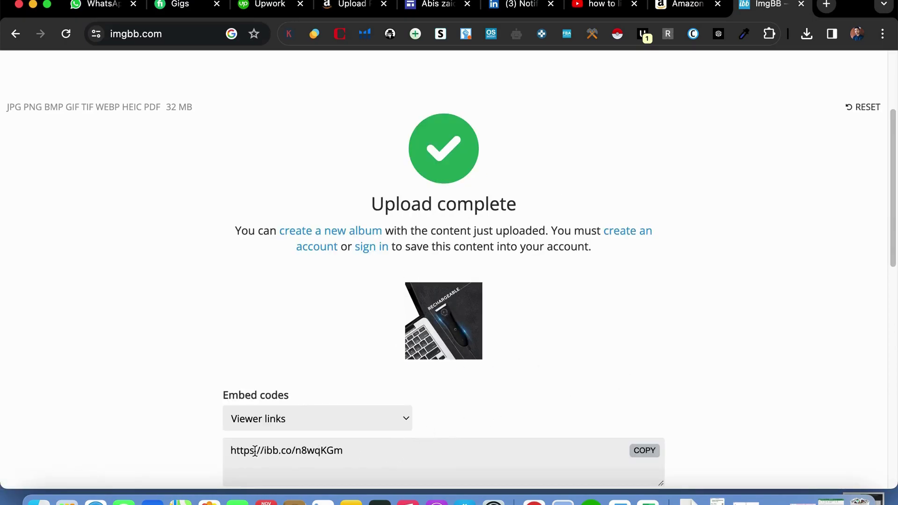
{"action": "left_click", "coordinate": [644, 452]}
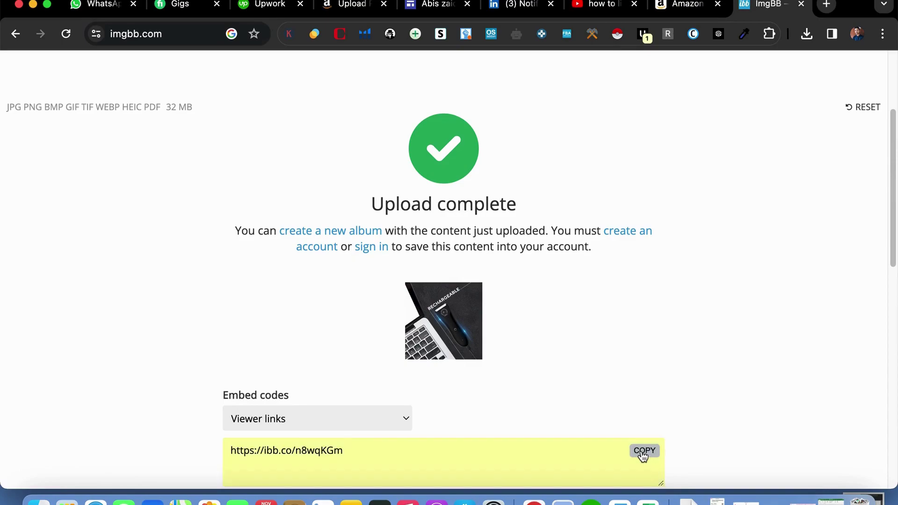
{"action": "left_click", "coordinate": [644, 452]}
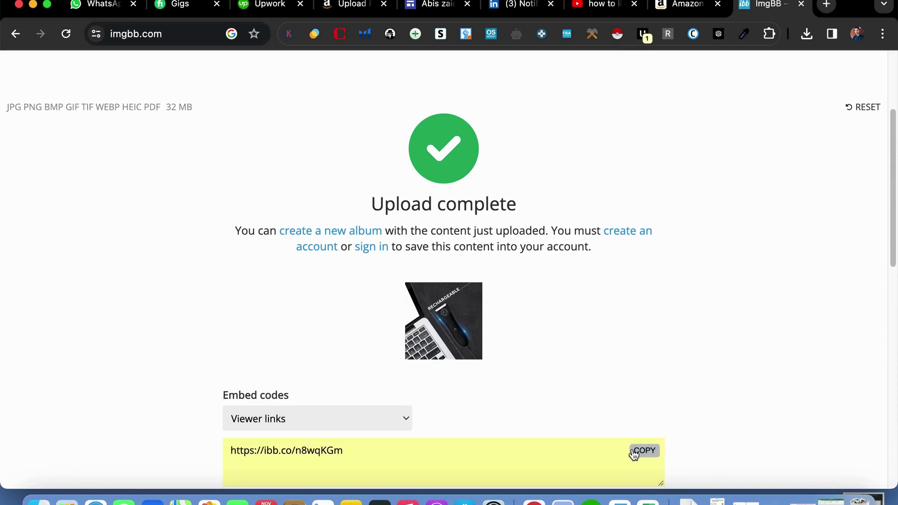
{"action": "left_click", "coordinate": [325, 458]}
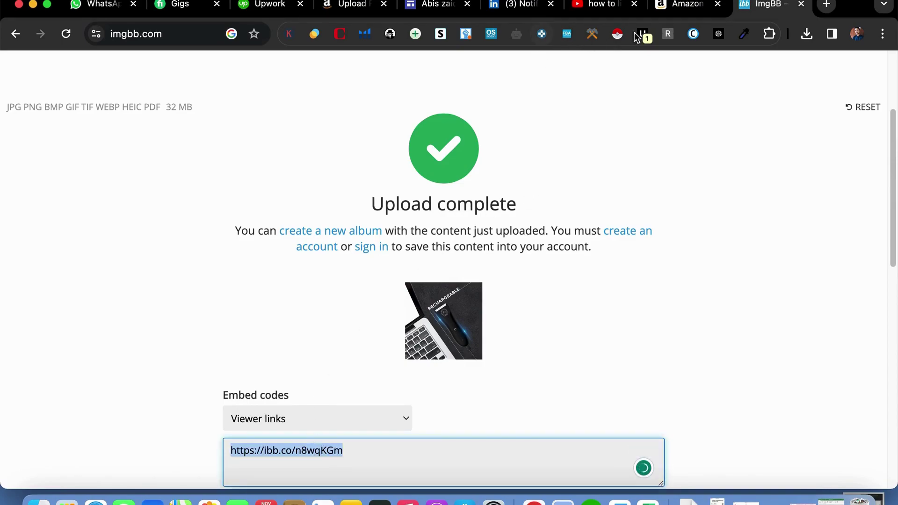
{"action": "left_click", "coordinate": [836, 500]}
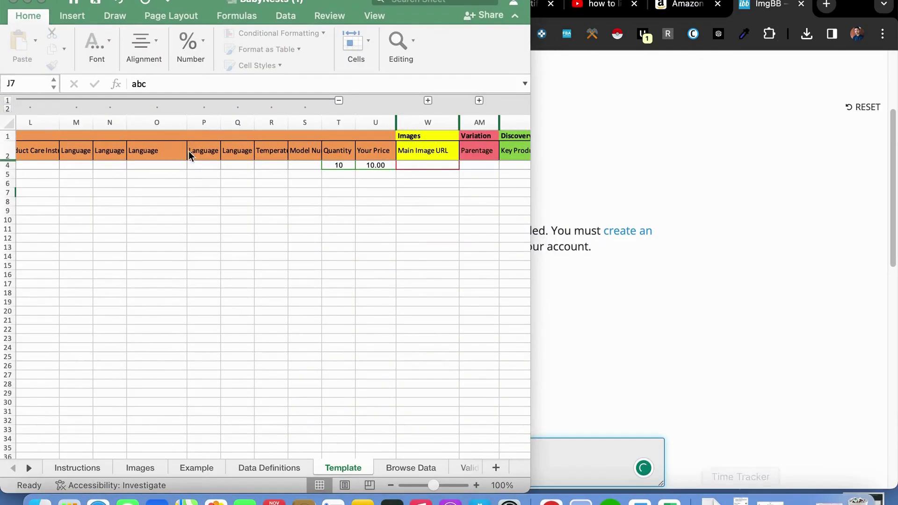
{"action": "left_click", "coordinate": [46, 4]}
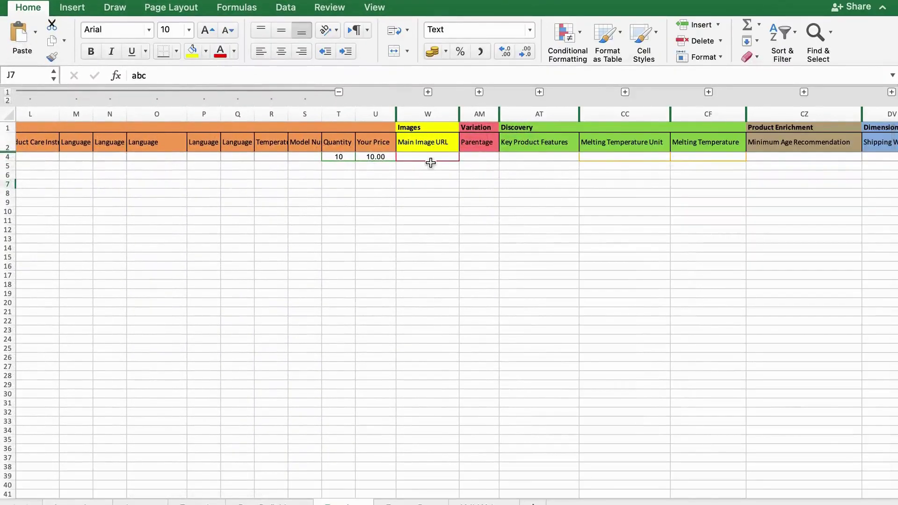
{"action": "left_click", "coordinate": [425, 158]}
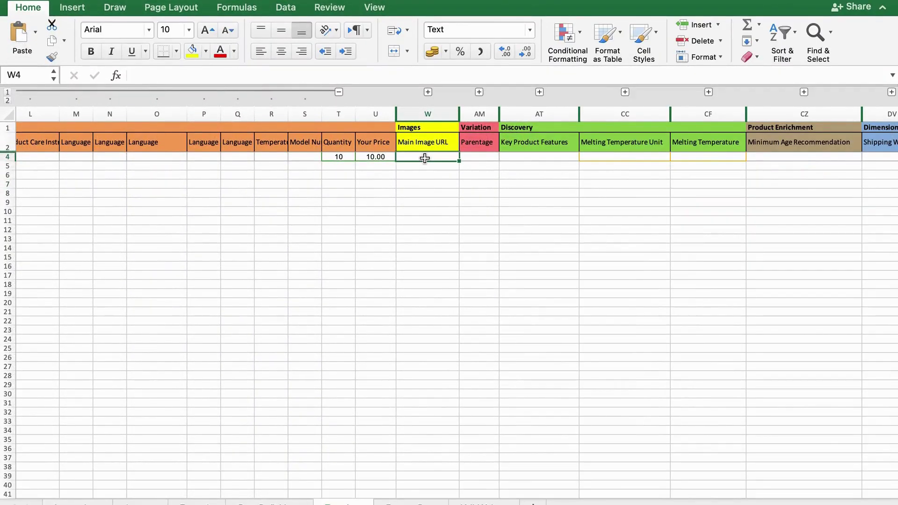
{"action": "key", "text": "ctrl+v"}
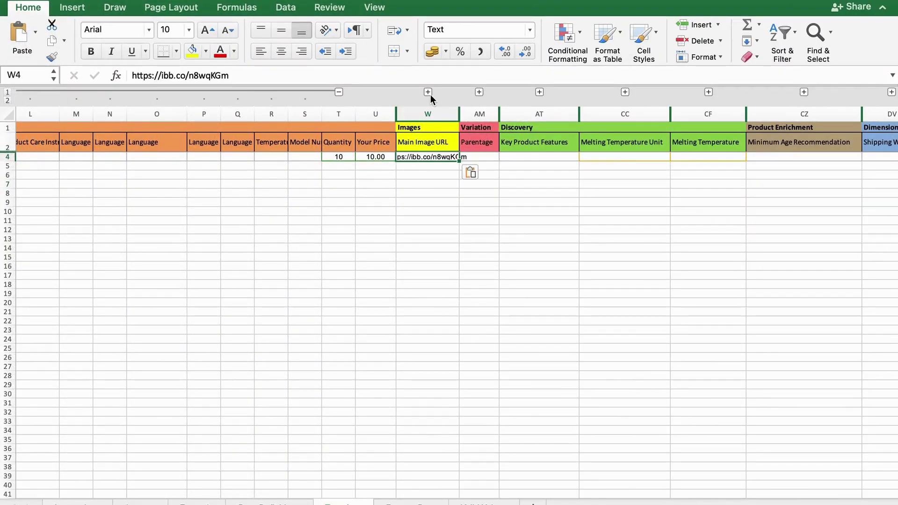
Step: Reveal the hidden columns, widen Target Gender column V, and set V4 to unisex
{"action": "left_click", "coordinate": [428, 93]}
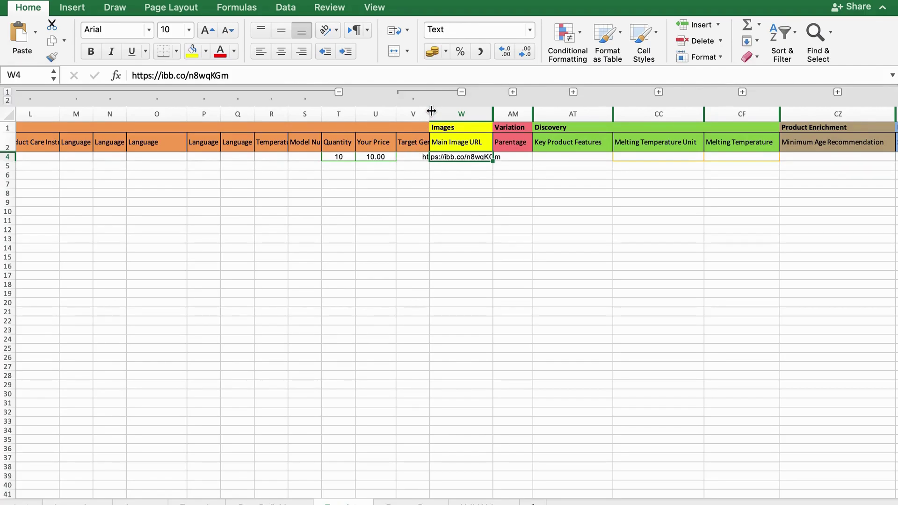
{"action": "left_click_drag", "start_coordinate": [431, 111], "coordinate": [461, 111]}
{"action": "left_click", "coordinate": [427, 162]}
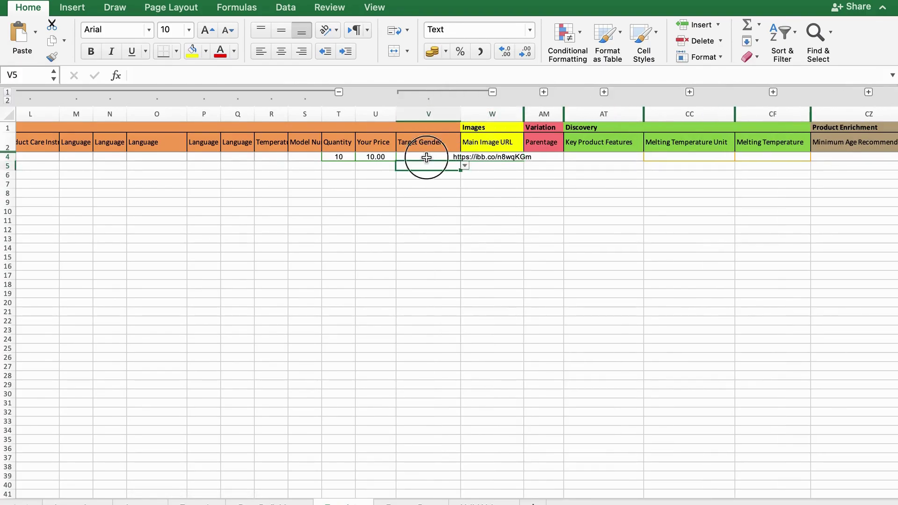
{"action": "left_click", "coordinate": [427, 157]}
{"action": "left_click", "coordinate": [464, 157]}
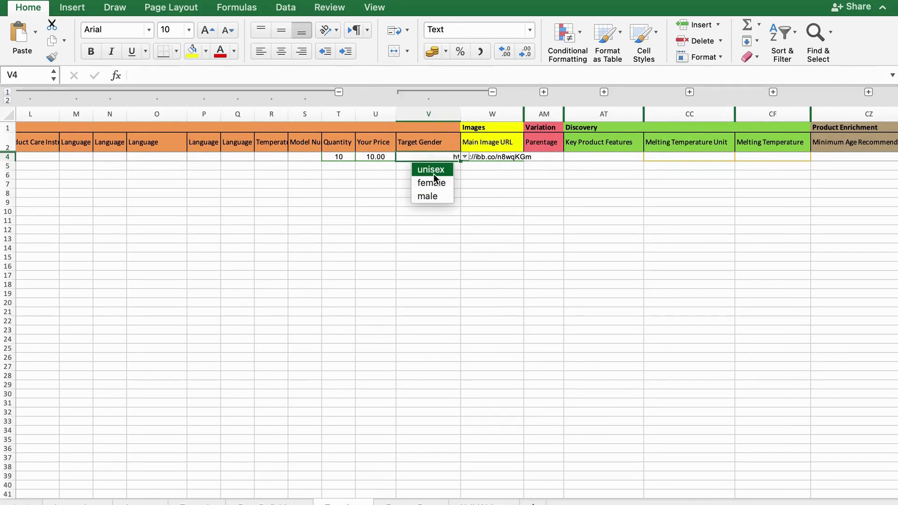
{"action": "left_click", "coordinate": [432, 169]}
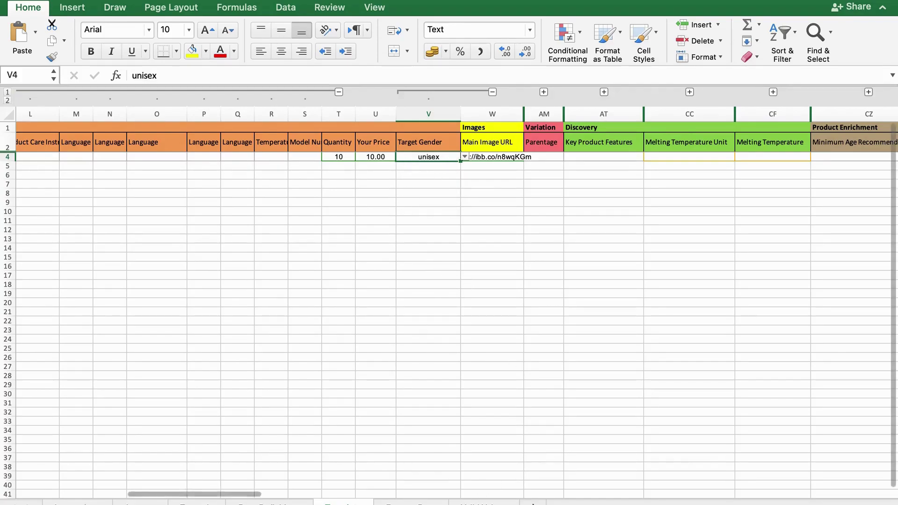
{"action": "left_click", "coordinate": [210, 494]}
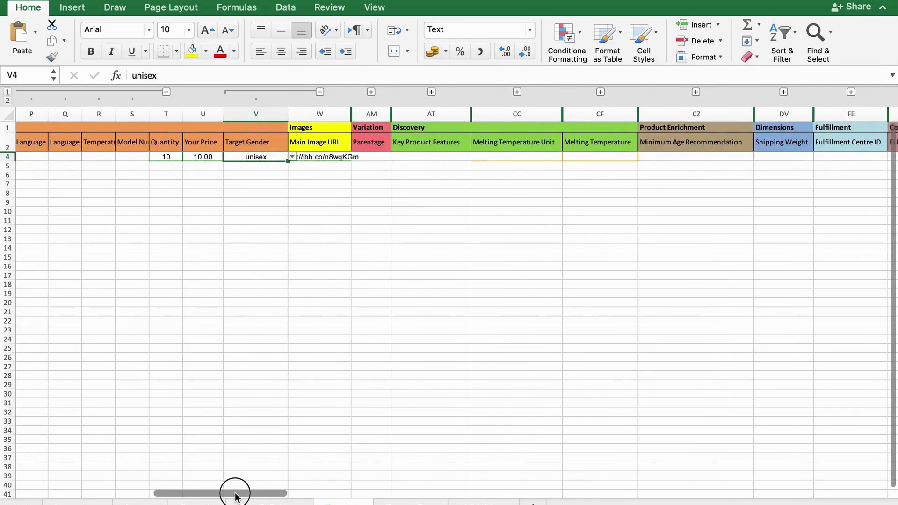
{"action": "left_click_drag", "start_coordinate": [209, 493], "coordinate": [240, 494]}
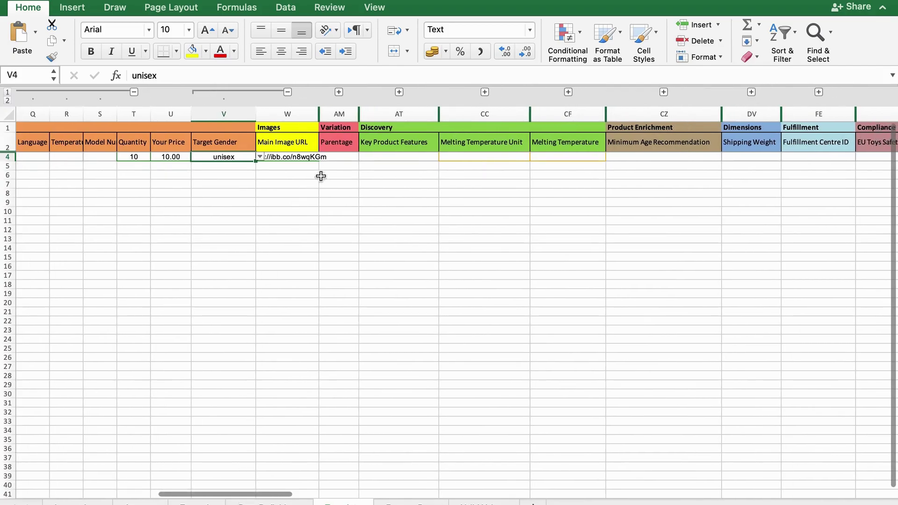
{"action": "left_click", "coordinate": [344, 143]}
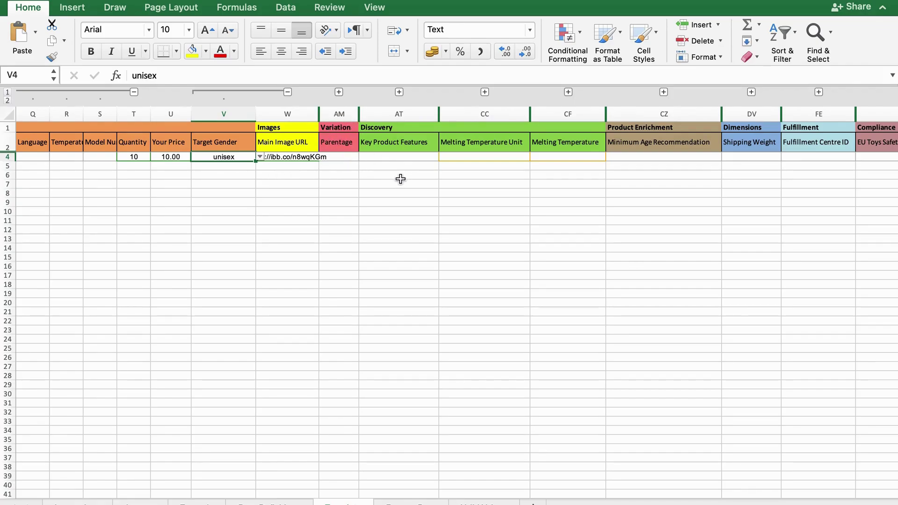
Step: Collapse Variation columns AN–AS, expand the Discovery group, and widen column AU to 13.17
{"action": "left_click", "coordinate": [399, 91]}
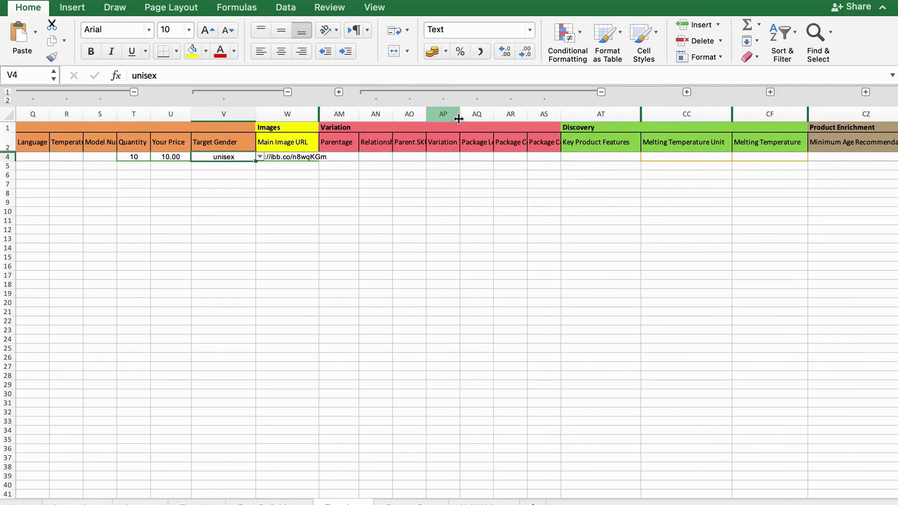
{"action": "left_click", "coordinate": [602, 91]}
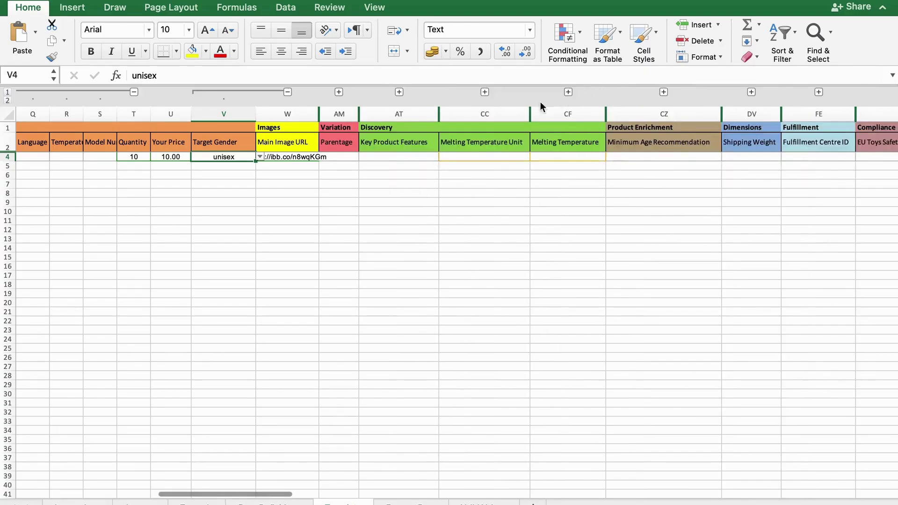
{"action": "left_click", "coordinate": [399, 92]}
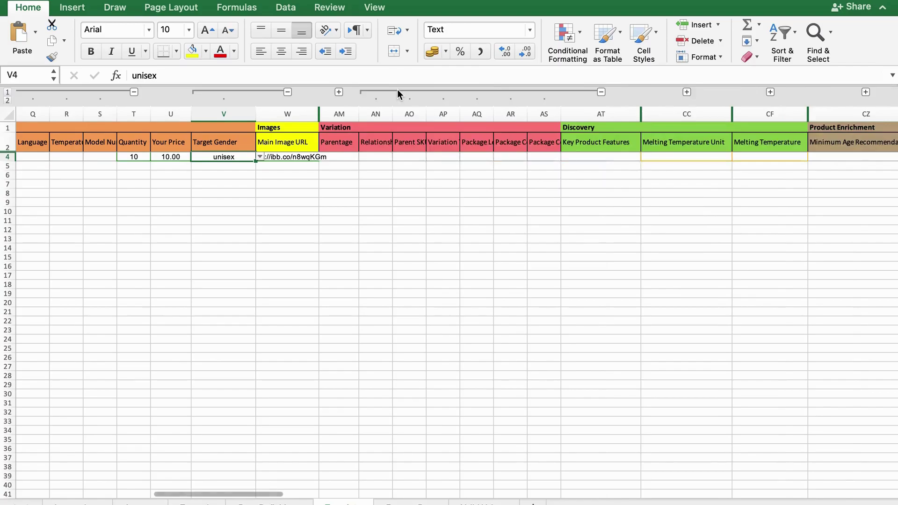
{"action": "left_click", "coordinate": [602, 92]}
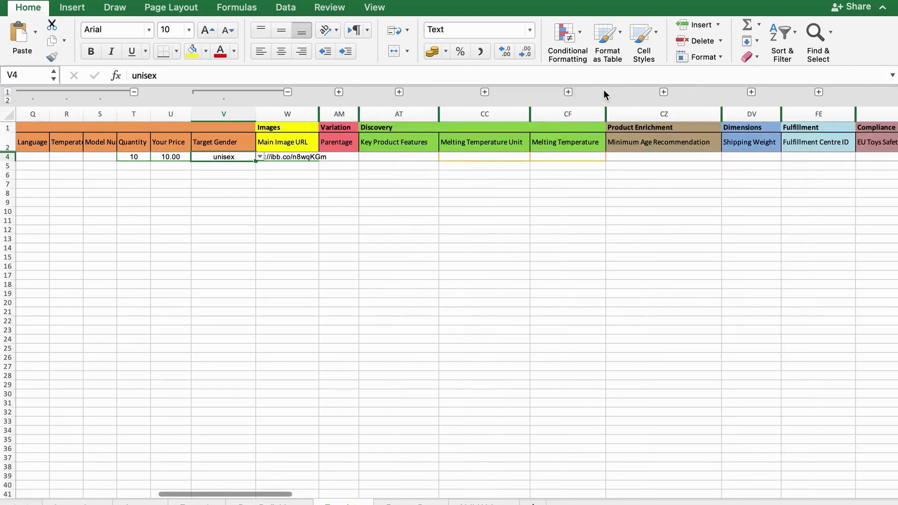
{"action": "left_click", "coordinate": [485, 92]}
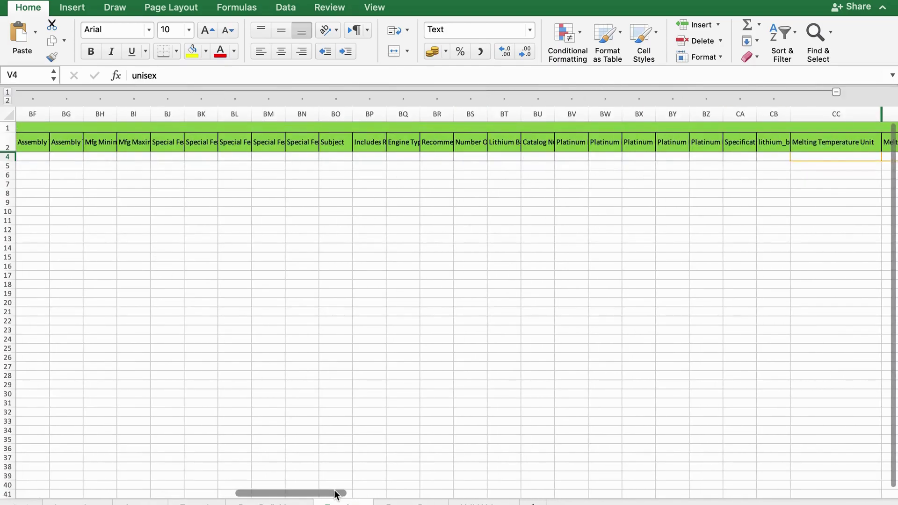
{"action": "left_click_drag", "start_coordinate": [337, 492], "coordinate": [244, 493]}
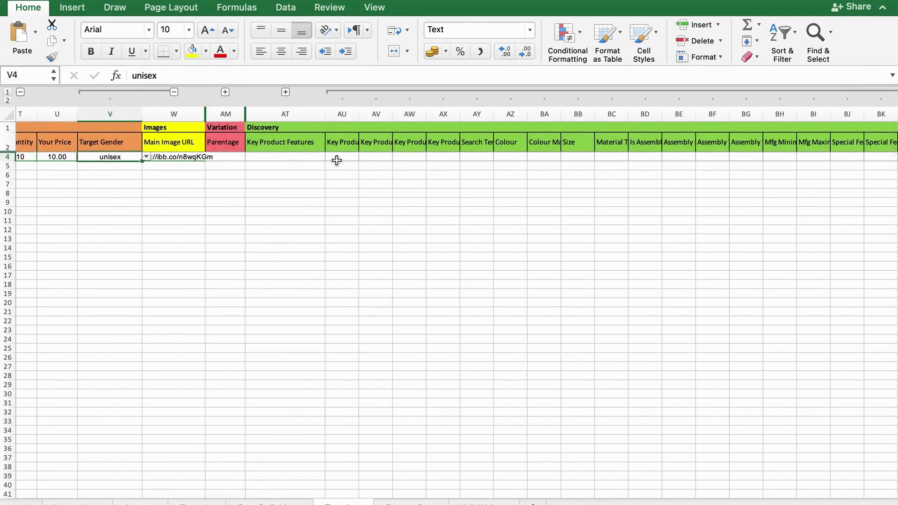
{"action": "left_click_drag", "start_coordinate": [359, 114], "coordinate": [384, 114]}
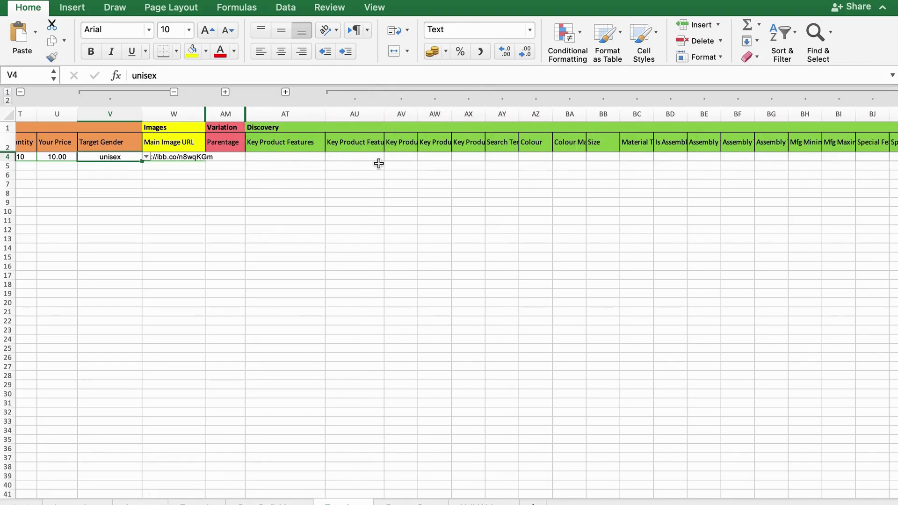
Step: Enter abc in AT4 and AU4, deleting the image link accidentally pasted into AU4
{"action": "left_click", "coordinate": [463, 163]}
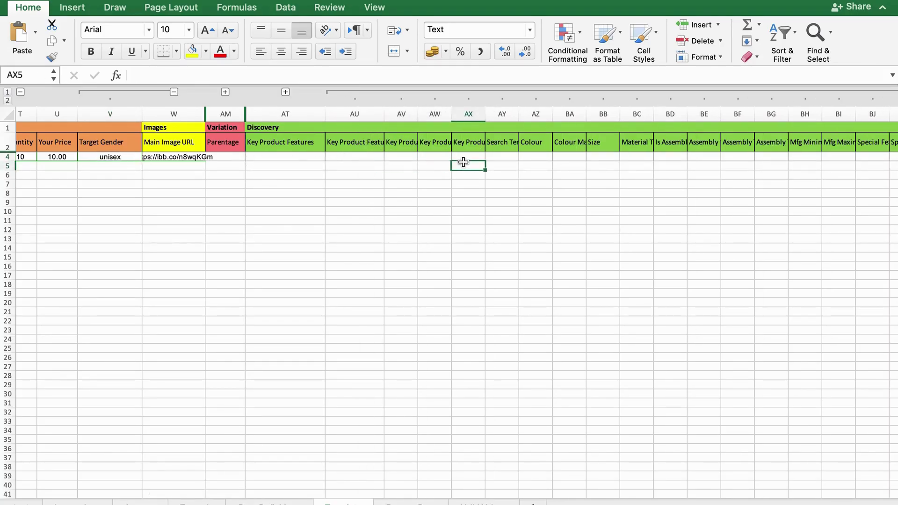
{"action": "left_click", "coordinate": [271, 155]}
{"action": "type", "text": "abc"}
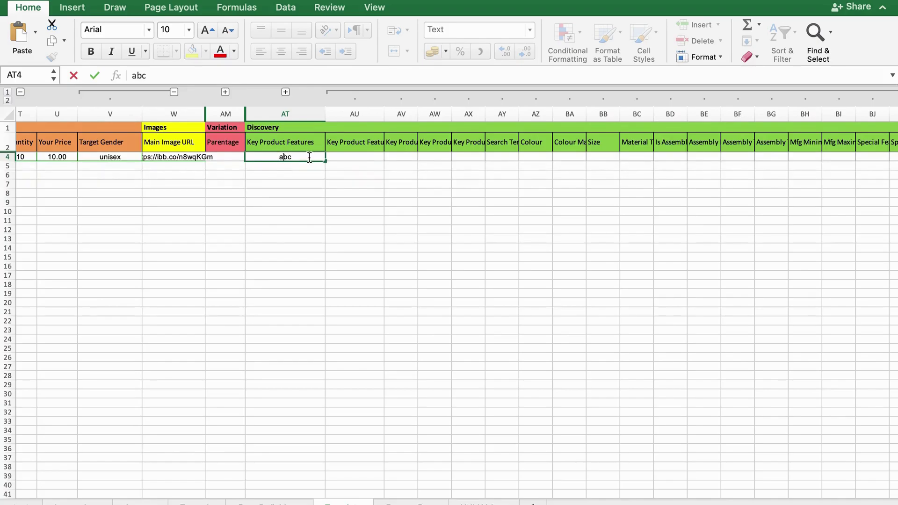
{"action": "left_click", "coordinate": [333, 160]}
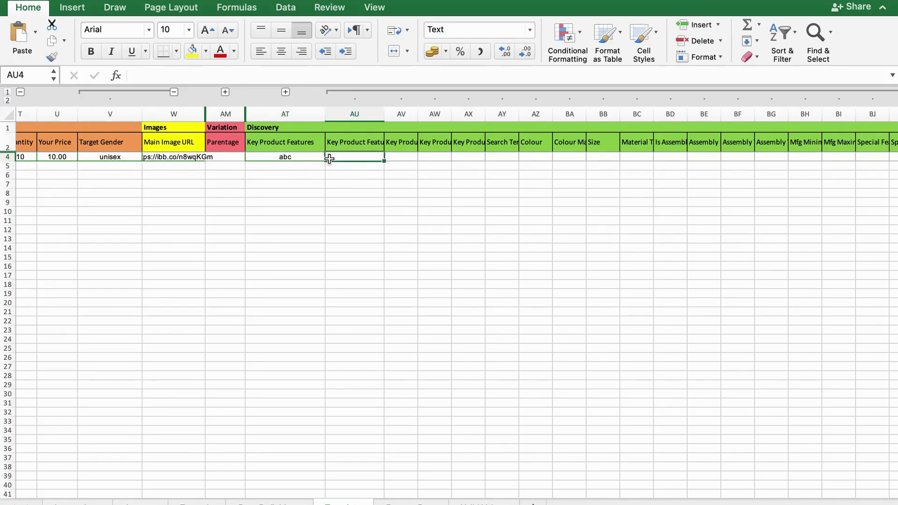
{"action": "key", "text": "ctrl+v"}
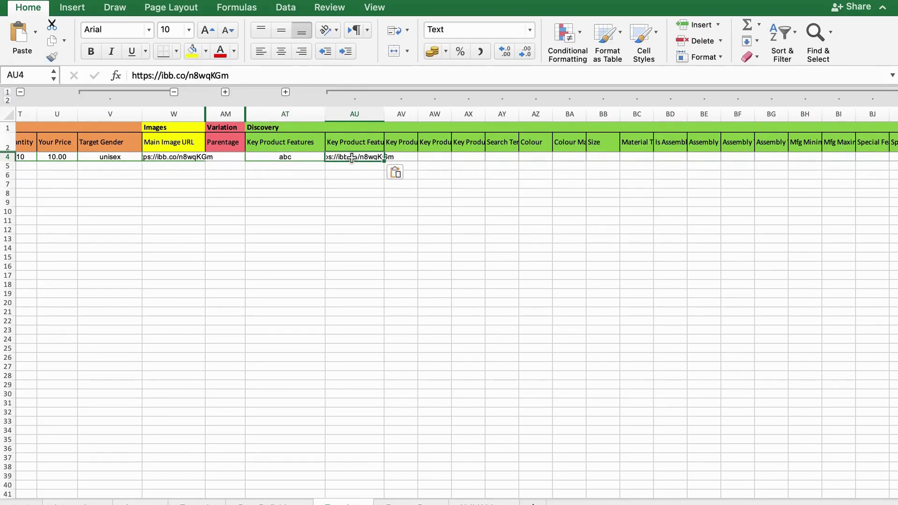
{"action": "key", "text": "Delete"}
{"action": "type", "text": "abc"}
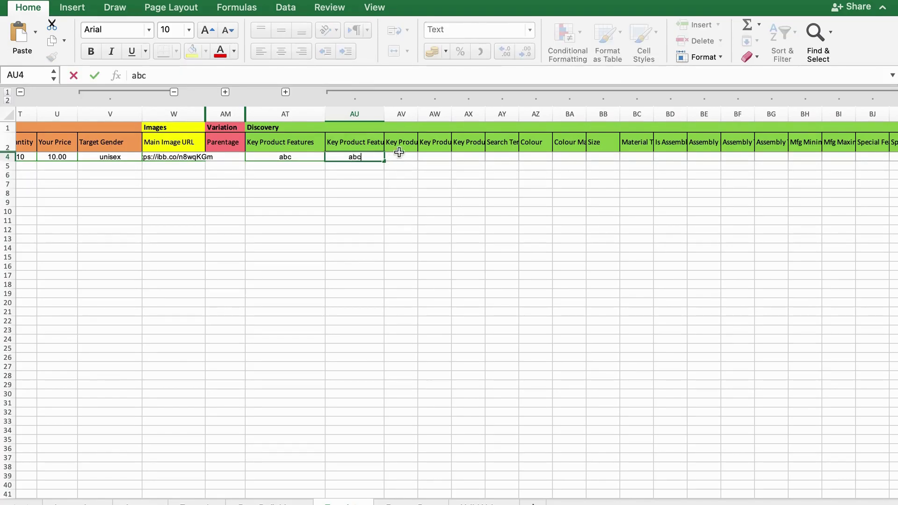
{"action": "left_click", "coordinate": [402, 157]}
Step: Enter abc in AV4, AW4 and AX4, then fit column AY to its Search Terms header
{"action": "type", "text": "abc"}
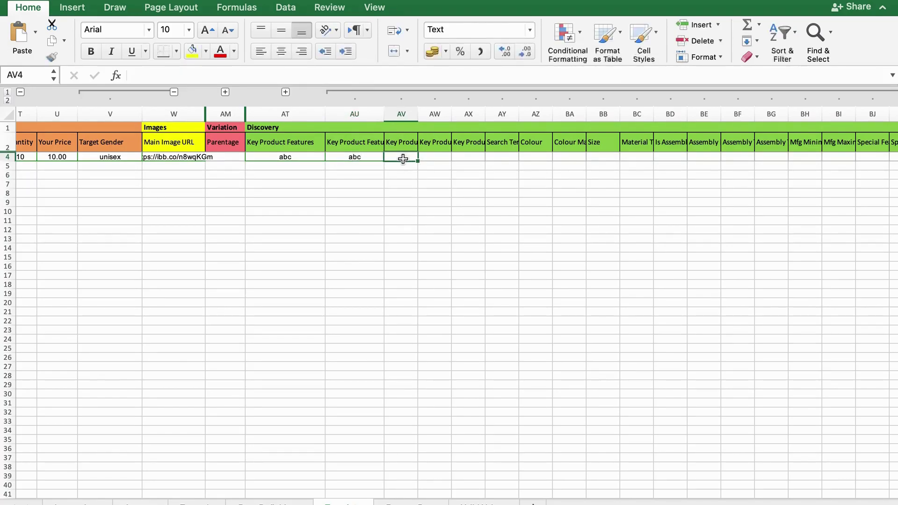
{"action": "left_click", "coordinate": [433, 157]}
{"action": "type", "text": "abc"}
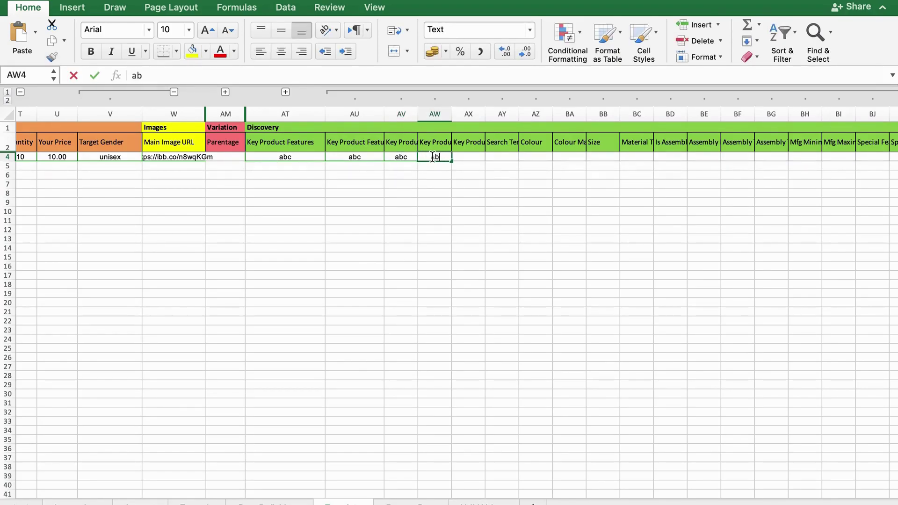
{"action": "left_click", "coordinate": [472, 157]}
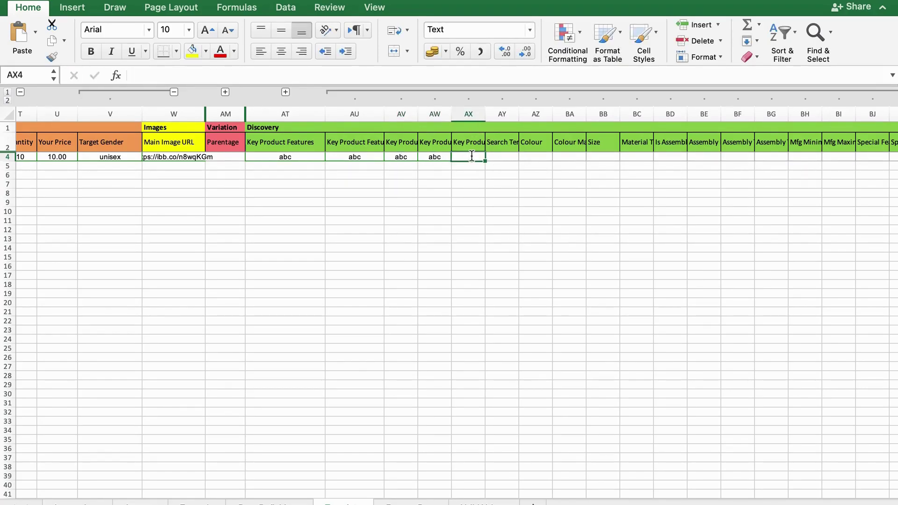
{"action": "type", "text": "abc"}
{"action": "double_click", "coordinate": [472, 157]}
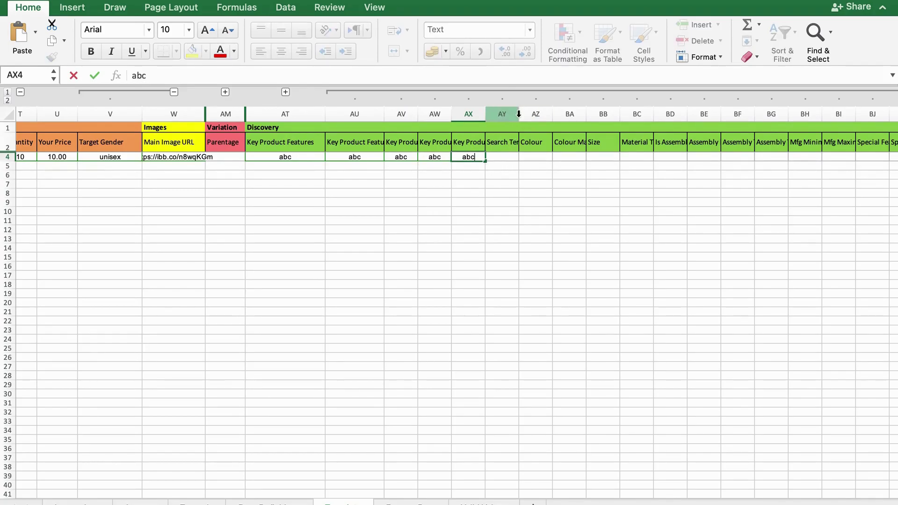
{"action": "left_click_drag", "start_coordinate": [518, 113], "coordinate": [545, 114]}
{"action": "left_click", "coordinate": [505, 159]}
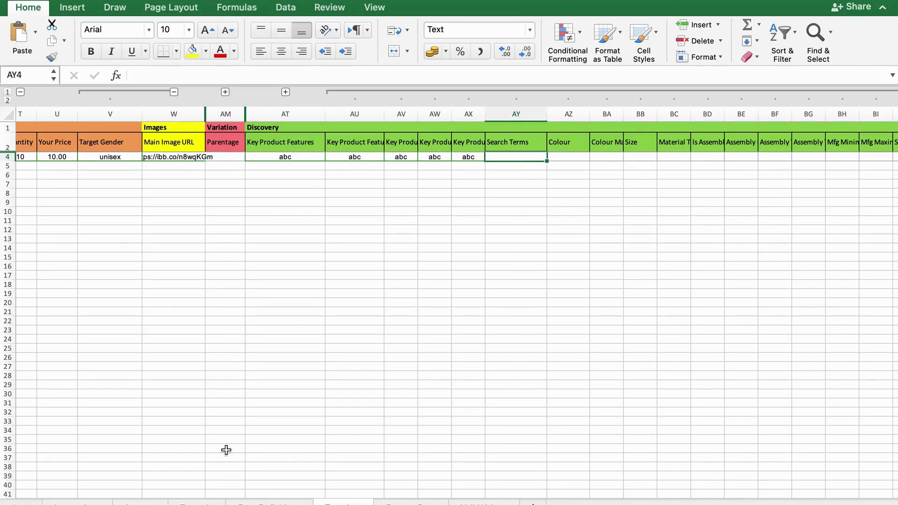
{"action": "left_click_drag", "start_coordinate": [246, 495], "coordinate": [278, 494]}
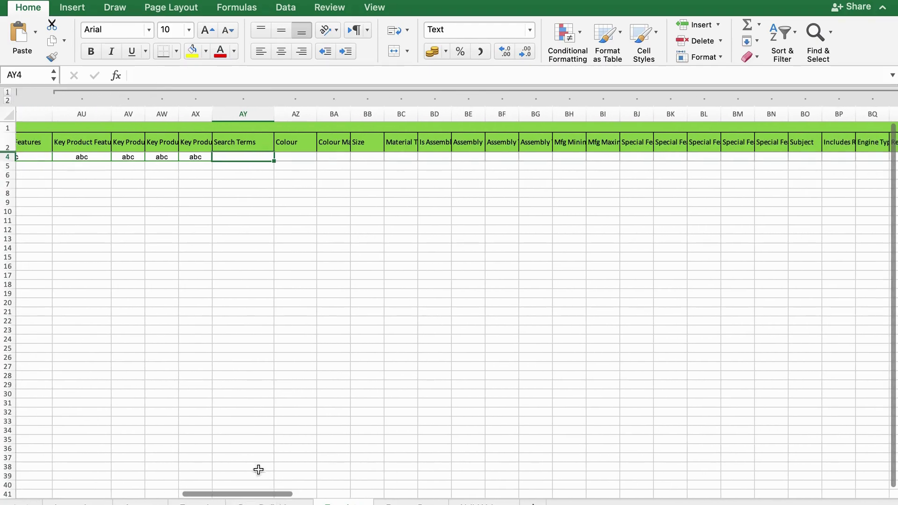
{"action": "left_click", "coordinate": [402, 157]}
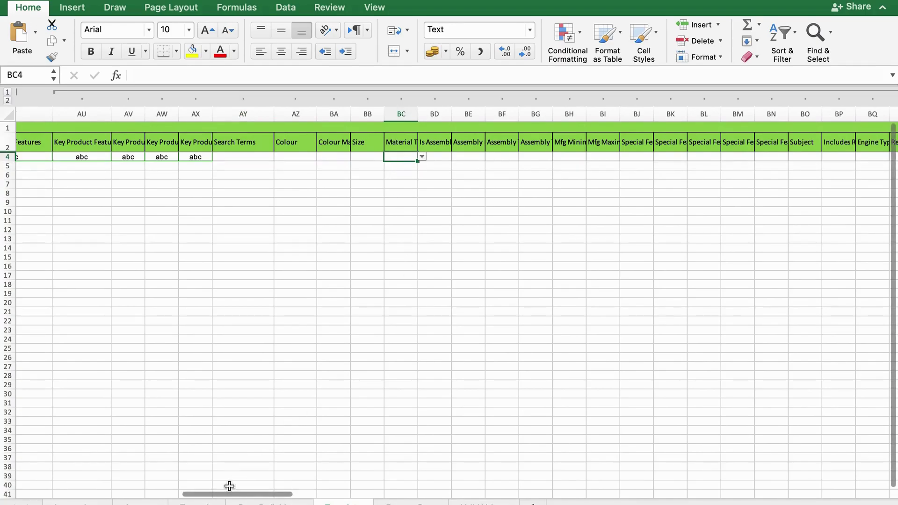
{"action": "left_click_drag", "start_coordinate": [235, 494], "coordinate": [393, 503]}
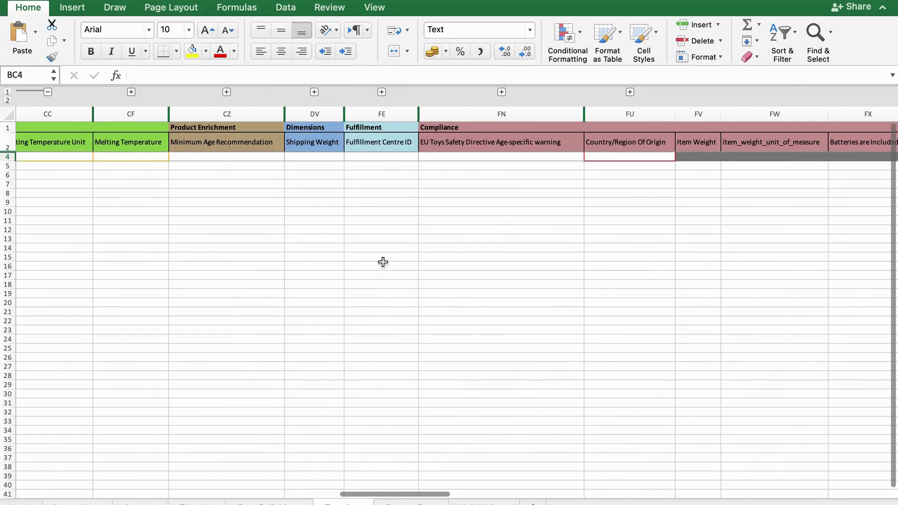
{"action": "left_click", "coordinate": [392, 156]}
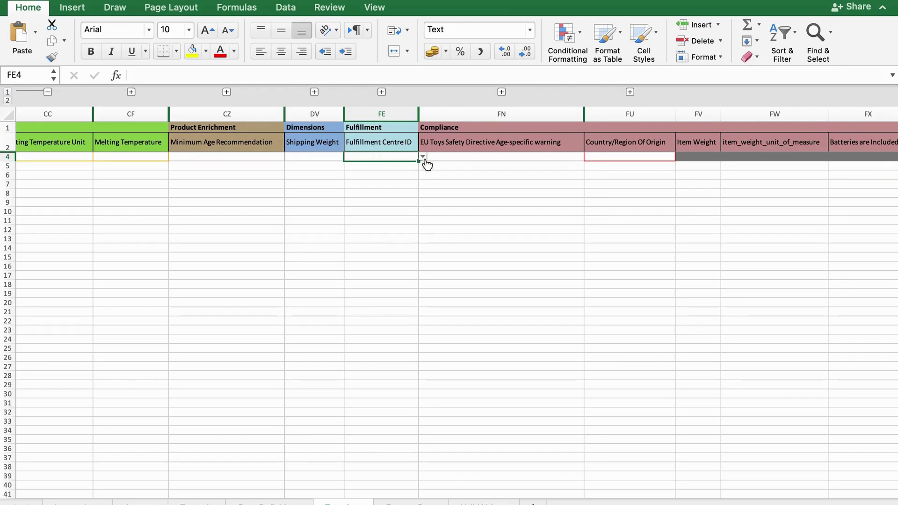
{"action": "left_click", "coordinate": [423, 156]}
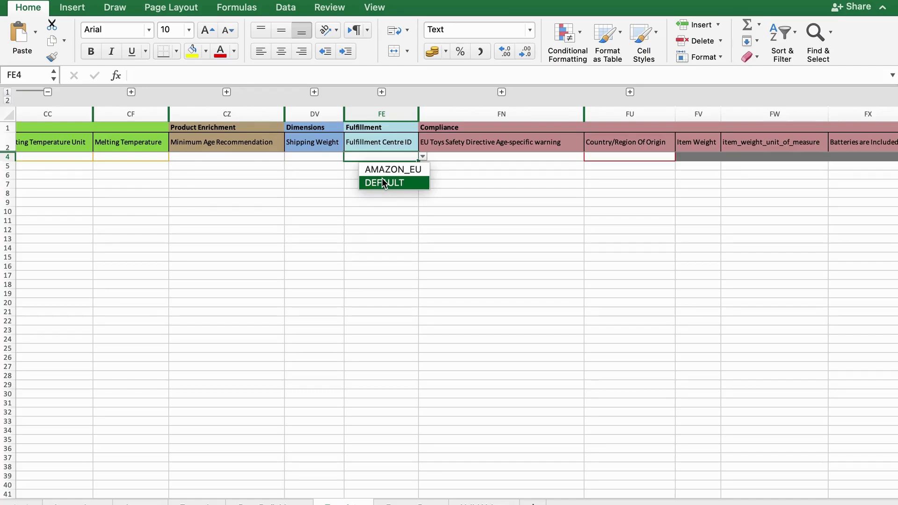
{"action": "left_click", "coordinate": [650, 158]}
{"action": "left_click", "coordinate": [663, 155]}
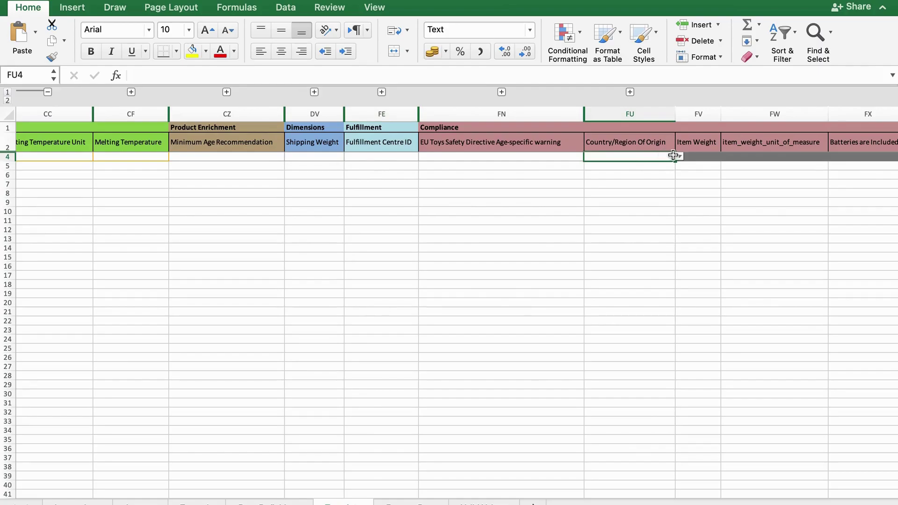
{"action": "left_click", "coordinate": [679, 156]}
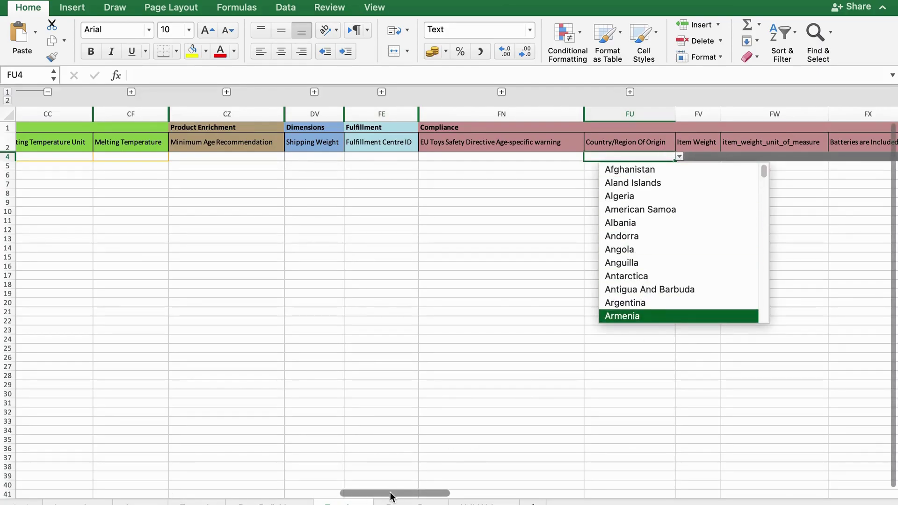
{"action": "left_click", "coordinate": [392, 497]}
{"action": "left_click_drag", "start_coordinate": [407, 495], "coordinate": [825, 476]}
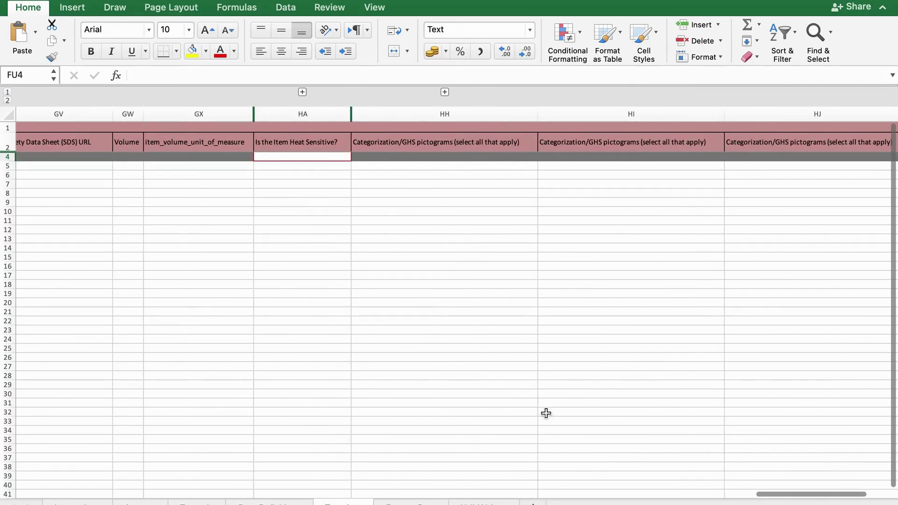
{"action": "left_click", "coordinate": [317, 158]}
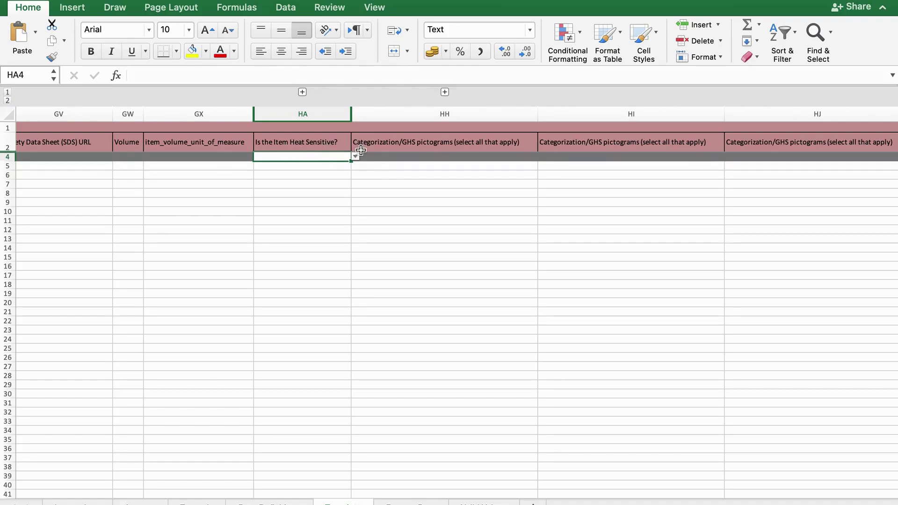
{"action": "left_click", "coordinate": [355, 156]}
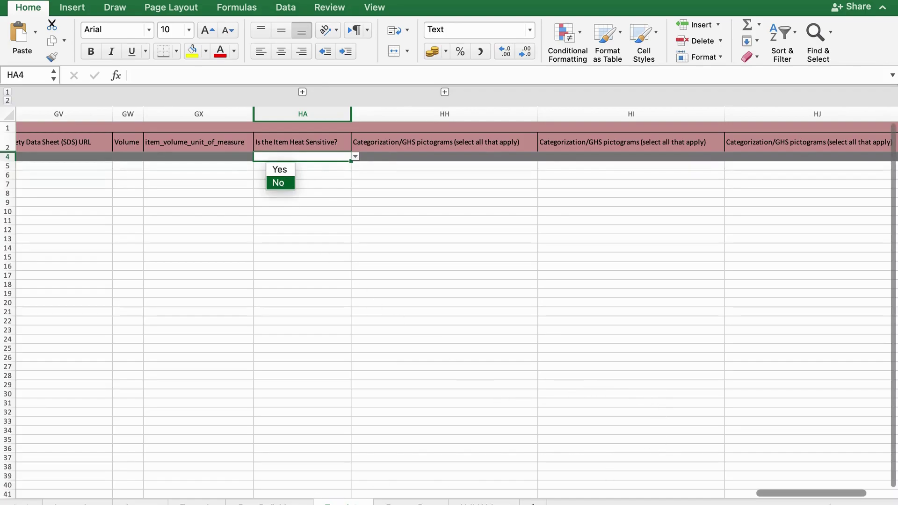
{"action": "left_click_drag", "start_coordinate": [805, 494], "coordinate": [859, 494]}
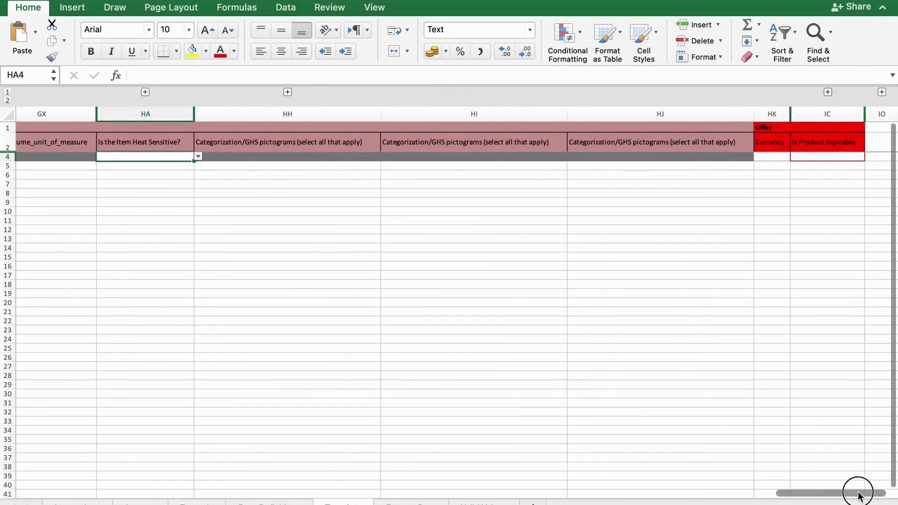
{"action": "left_click", "coordinate": [828, 155]}
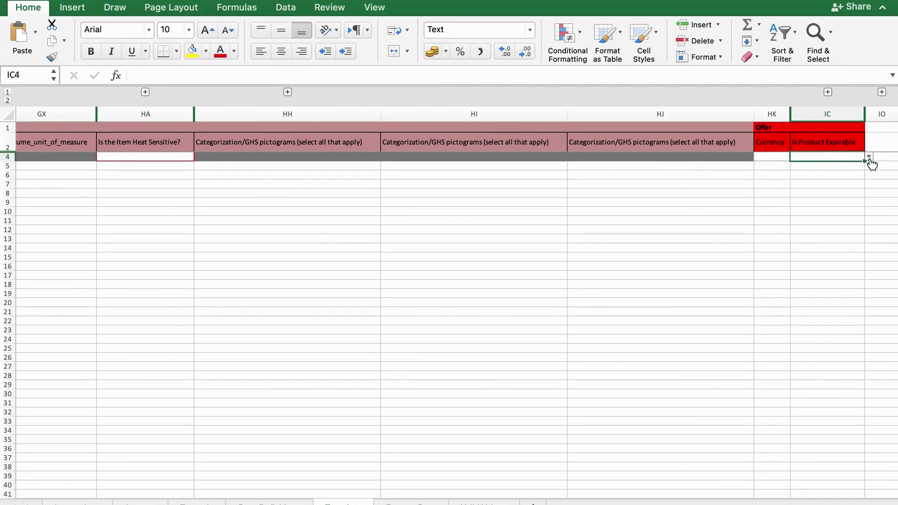
{"action": "left_click", "coordinate": [870, 157]}
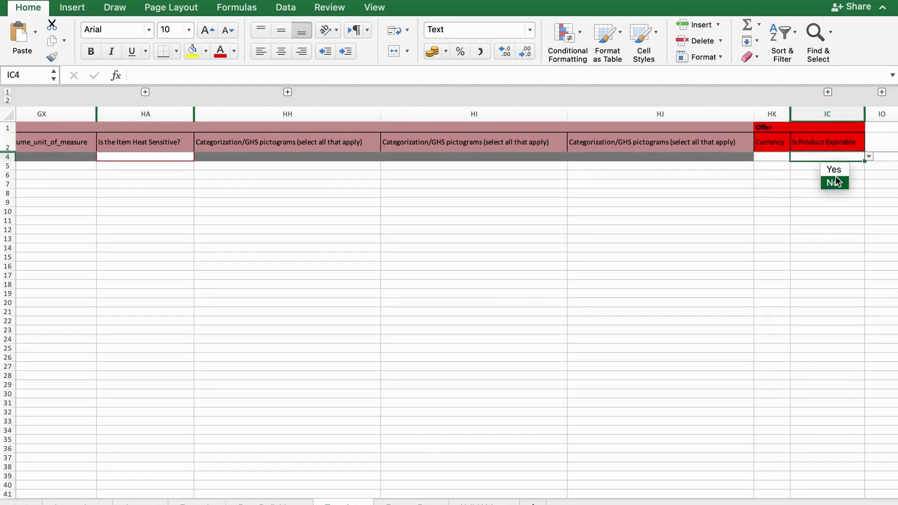
{"action": "left_click", "coordinate": [771, 494]}
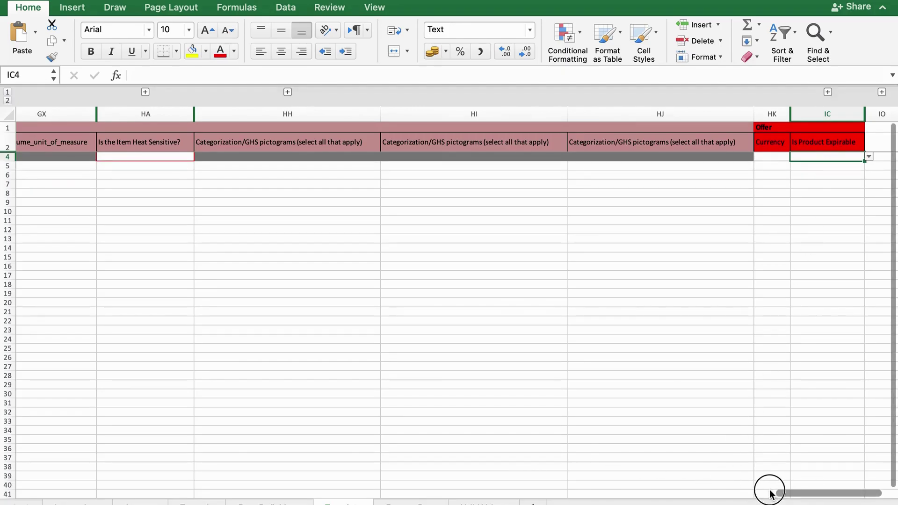
{"action": "mouse_move", "coordinate": [807, 492]}
{"action": "left_mouse_down"}
{"action": "mouse_move", "coordinate": [383, 468]}
{"action": "mouse_move", "coordinate": [26, 432]}
{"action": "left_mouse_up"}
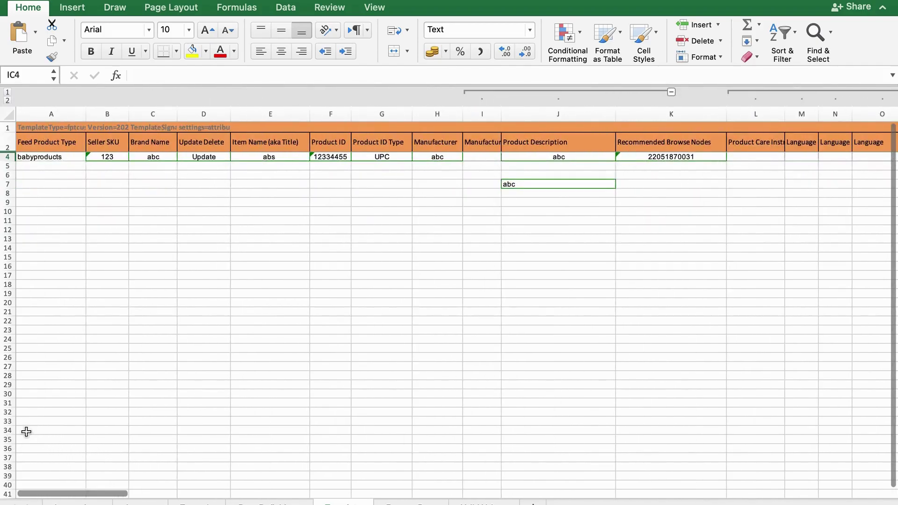
Step: Choose babyproducts from A5's Feed Product Type dropdown to start row 5
{"action": "left_click", "coordinate": [64, 169]}
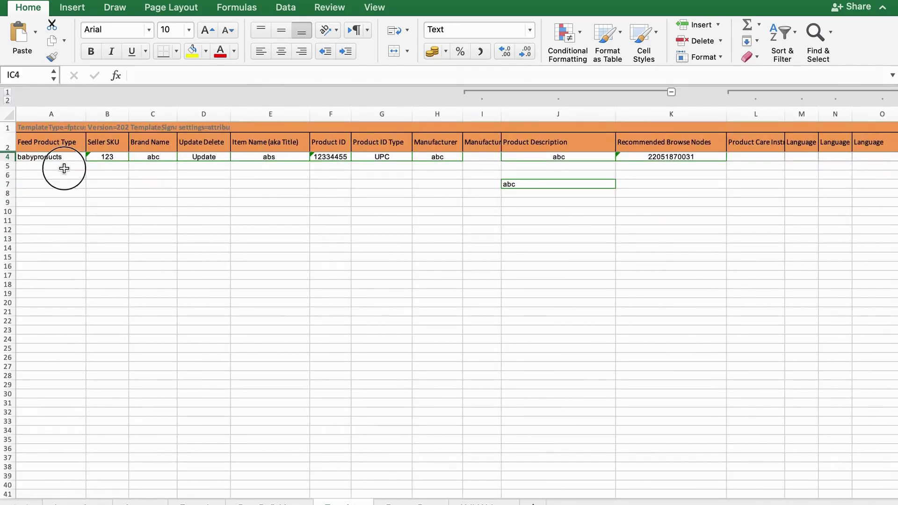
{"action": "left_click", "coordinate": [91, 166]}
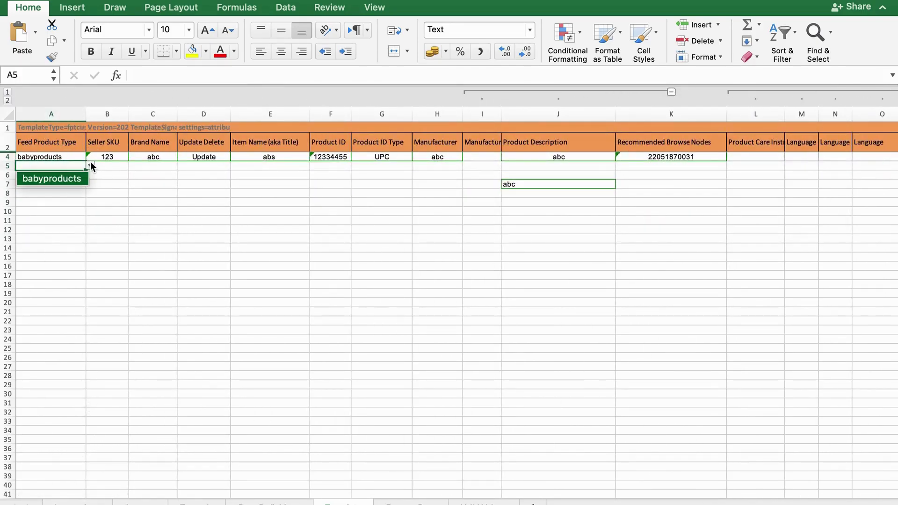
{"action": "left_click", "coordinate": [73, 180]}
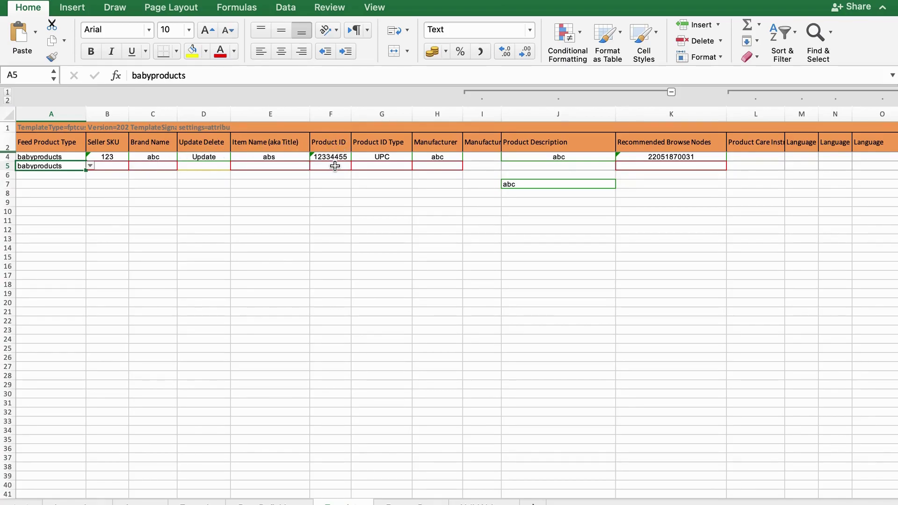
{"action": "left_click", "coordinate": [331, 167]}
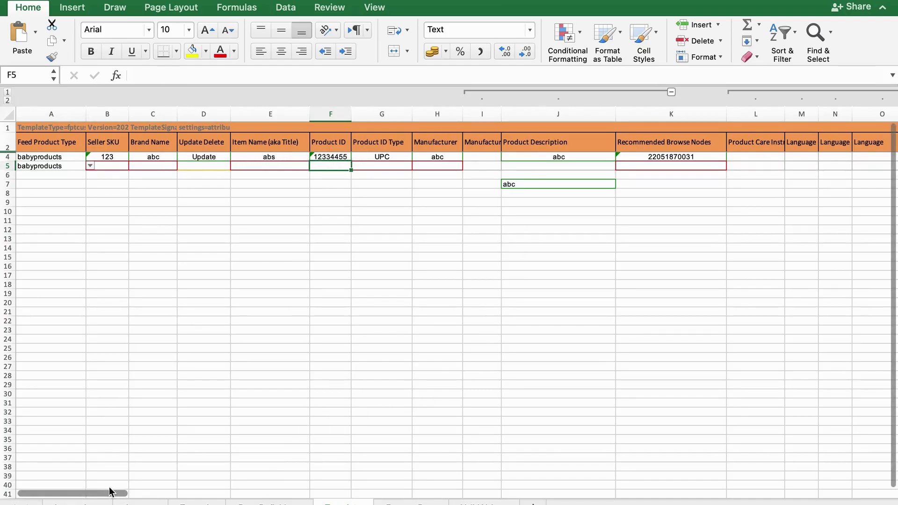
Step: Expand the Images and Variation column groups and set AM5's Parentage to Child
{"action": "left_click_drag", "start_coordinate": [105, 497], "coordinate": [218, 496]}
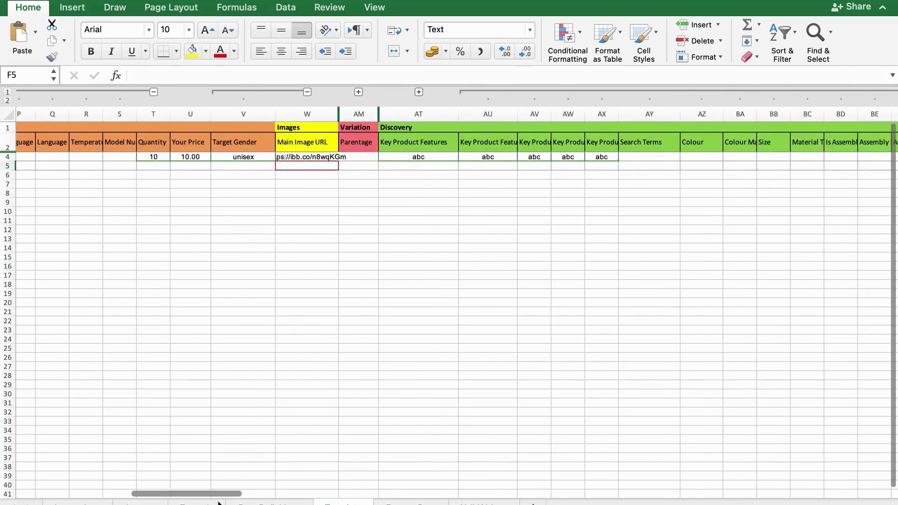
{"action": "left_click", "coordinate": [357, 92]}
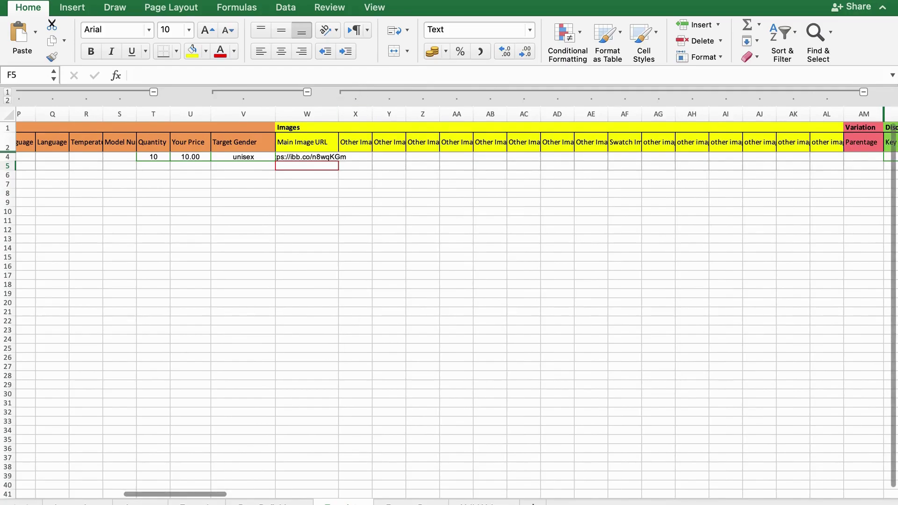
{"action": "left_click_drag", "start_coordinate": [181, 493], "coordinate": [252, 494]}
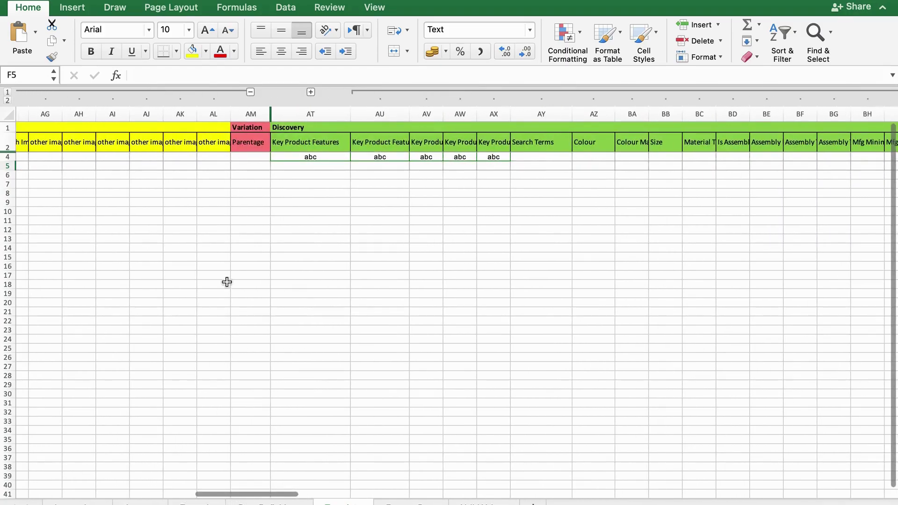
{"action": "left_click", "coordinate": [311, 92]}
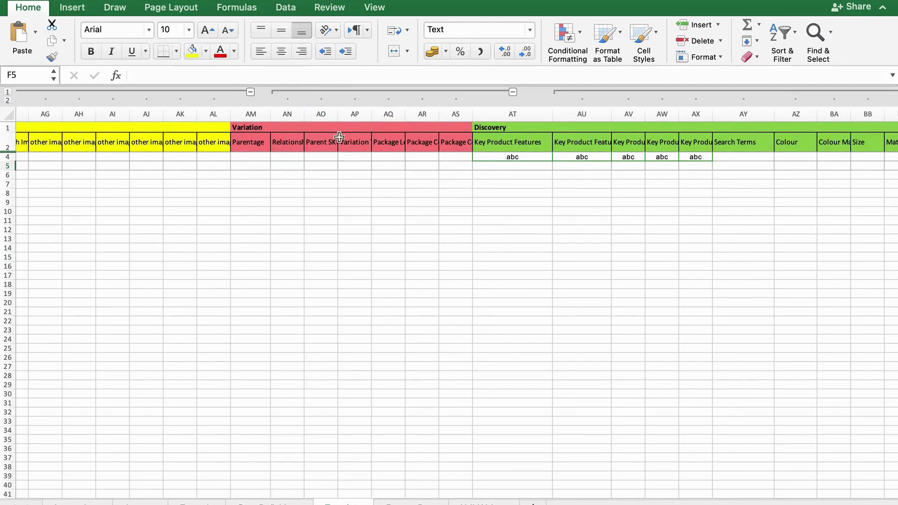
{"action": "left_click", "coordinate": [251, 167]}
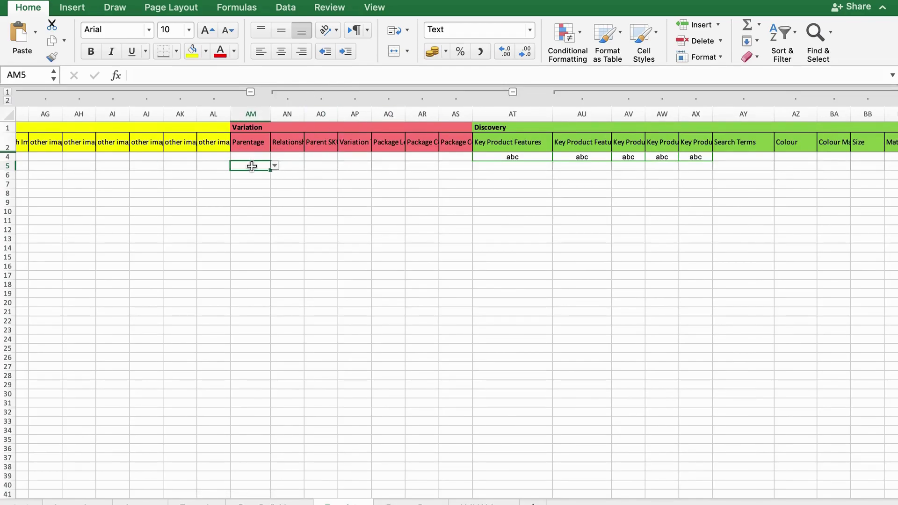
{"action": "left_click", "coordinate": [276, 167]}
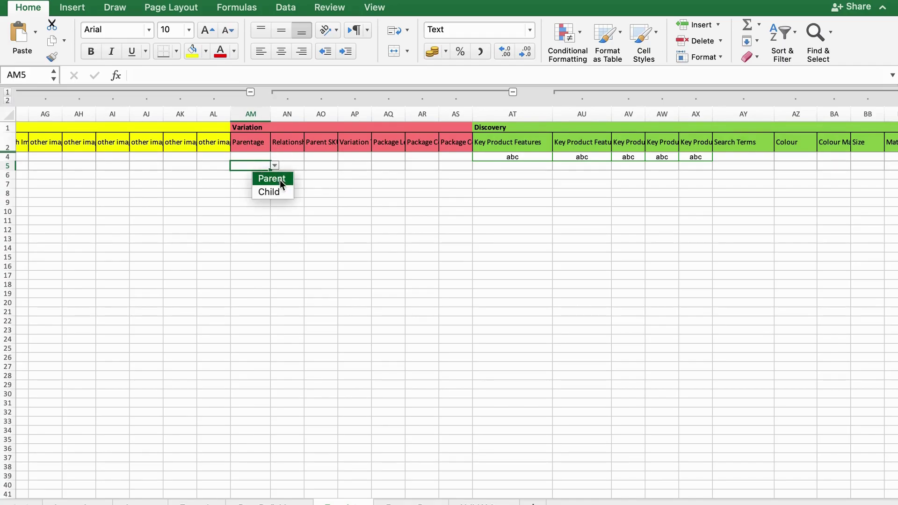
{"action": "left_click", "coordinate": [279, 192]}
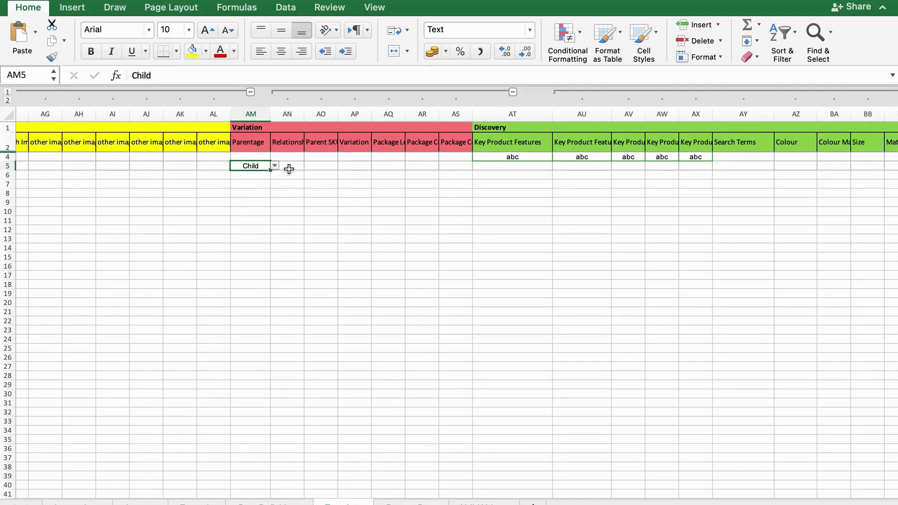
Step: Widen column AN, set AN5's Relationship Type to Variation, and widen column AO for Parent SKU
{"action": "left_click_drag", "start_coordinate": [306, 115], "coordinate": [340, 115]}
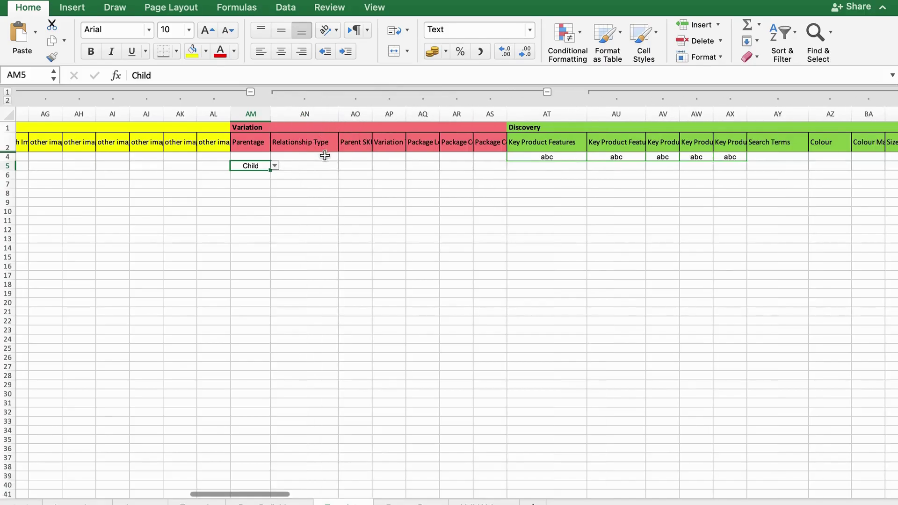
{"action": "left_click", "coordinate": [310, 169]}
{"action": "left_click", "coordinate": [343, 166]}
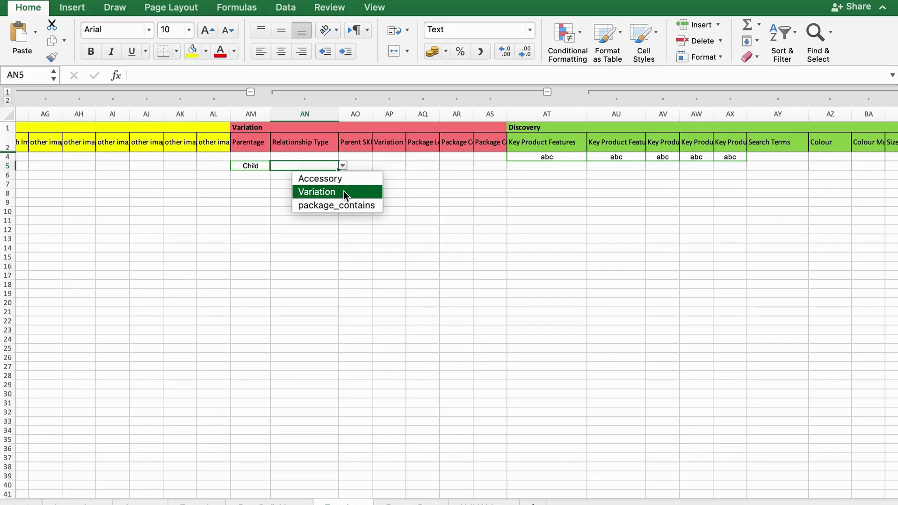
{"action": "left_click", "coordinate": [344, 192]}
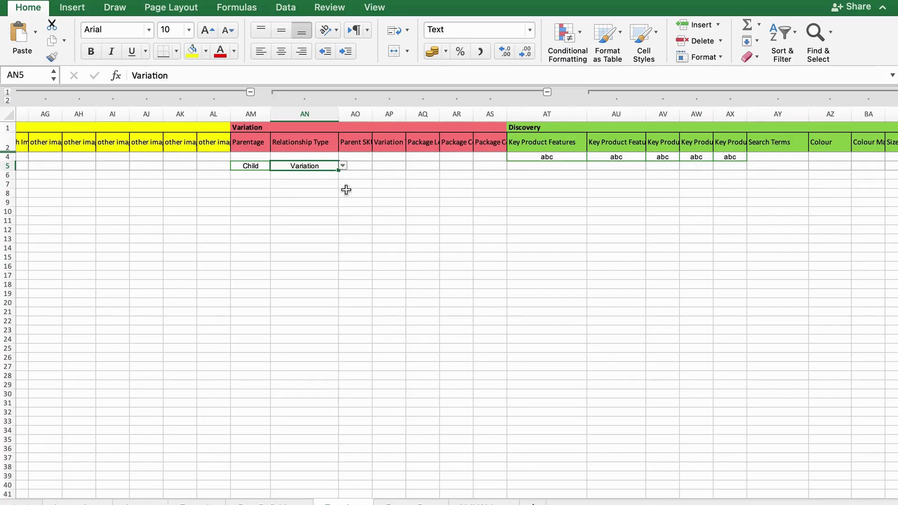
{"action": "left_click_drag", "start_coordinate": [373, 117], "coordinate": [385, 117]}
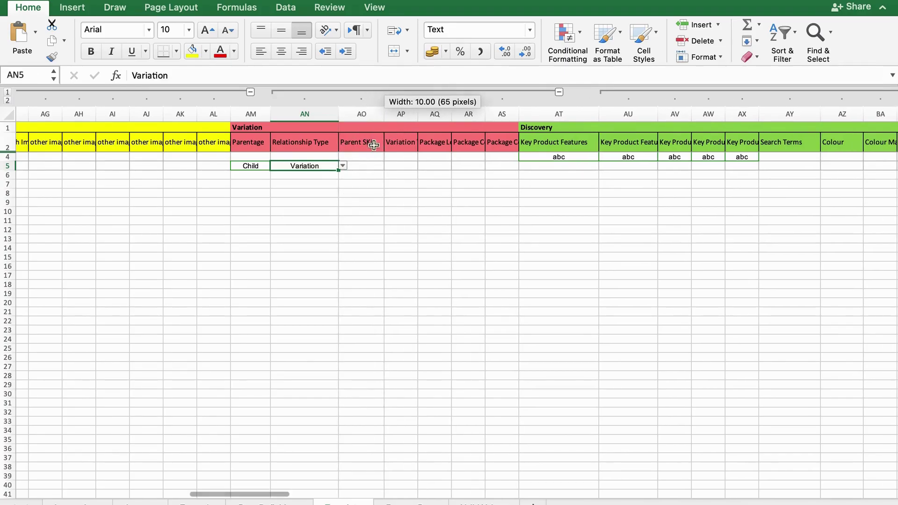
{"action": "left_click", "coordinate": [366, 166]}
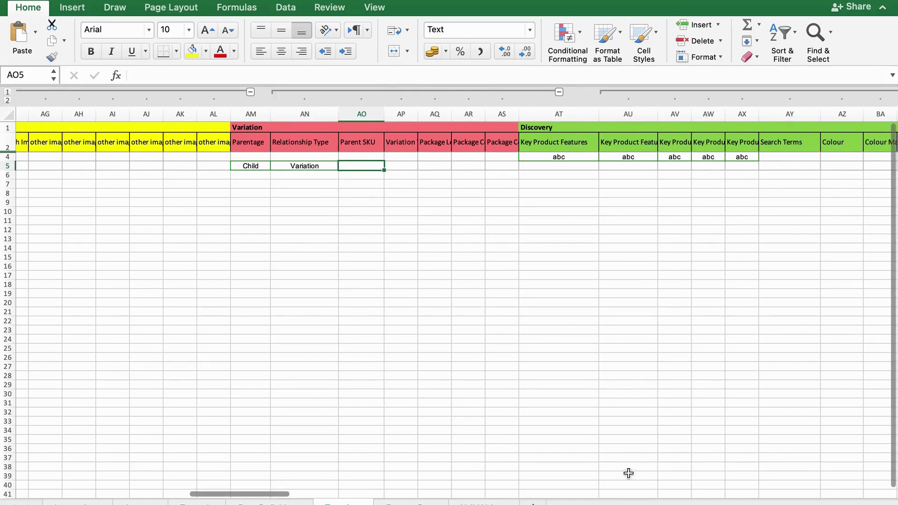
{"action": "left_click", "coordinate": [277, 493]}
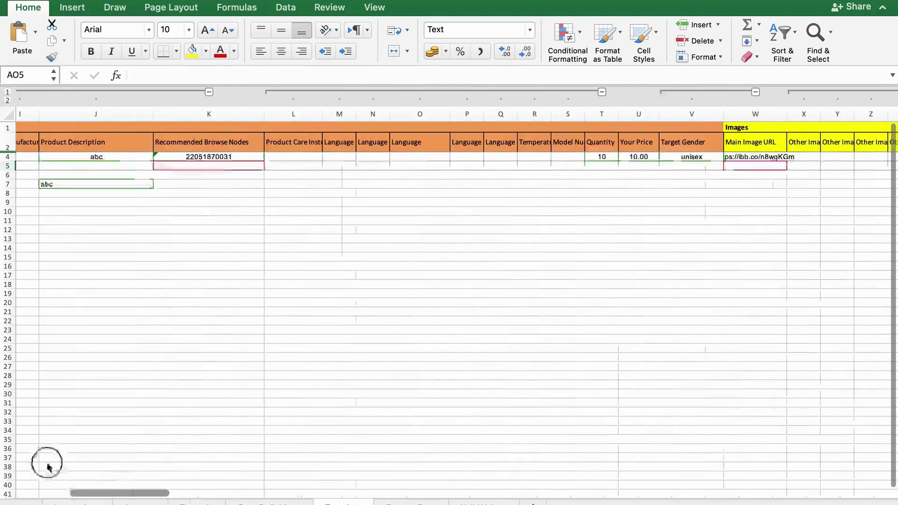
Step: Copy Seller SKU 123 from B4 into row 5's Parent SKU cell AO5
{"action": "left_click_drag", "start_coordinate": [276, 493], "coordinate": [44, 459]}
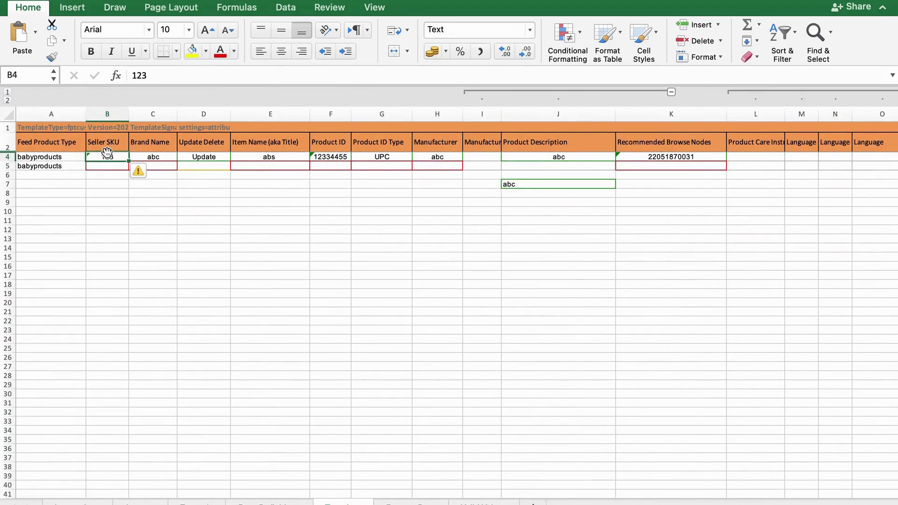
{"action": "left_click", "coordinate": [111, 158]}
{"action": "key", "text": "ctrl+c"}
{"action": "left_click_drag", "start_coordinate": [98, 494], "coordinate": [257, 494]}
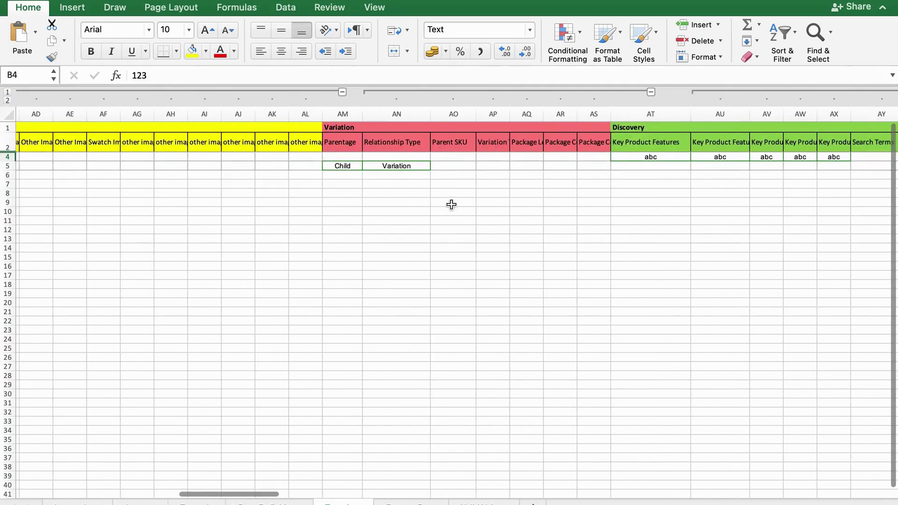
{"action": "left_click", "coordinate": [447, 165]}
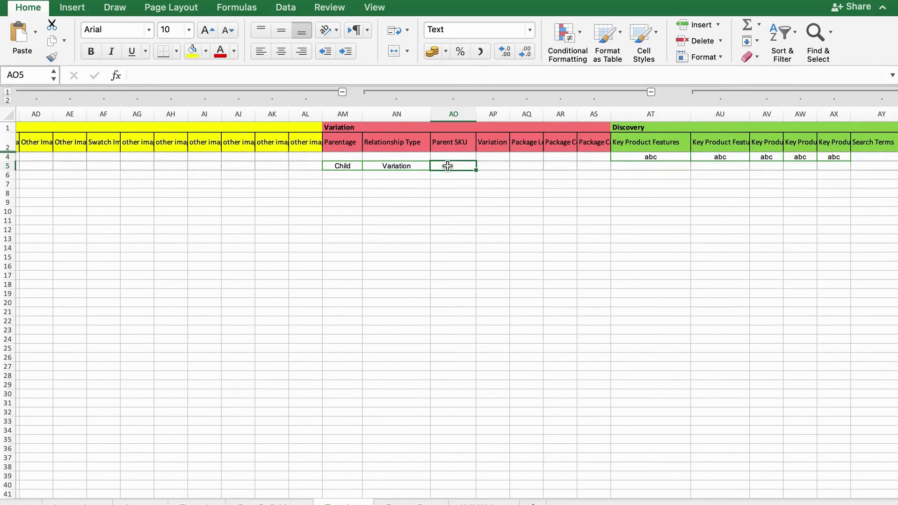
{"action": "key", "text": "super+v"}
Step: Widen column AP, set AP5's Variation Theme to Color, and widen column AQ
{"action": "left_click", "coordinate": [506, 167]}
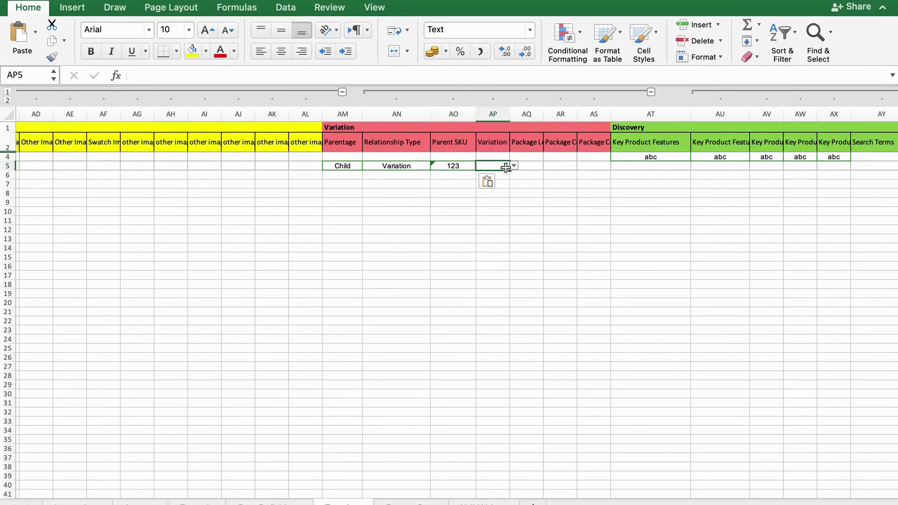
{"action": "left_click_drag", "start_coordinate": [514, 120], "coordinate": [534, 120]}
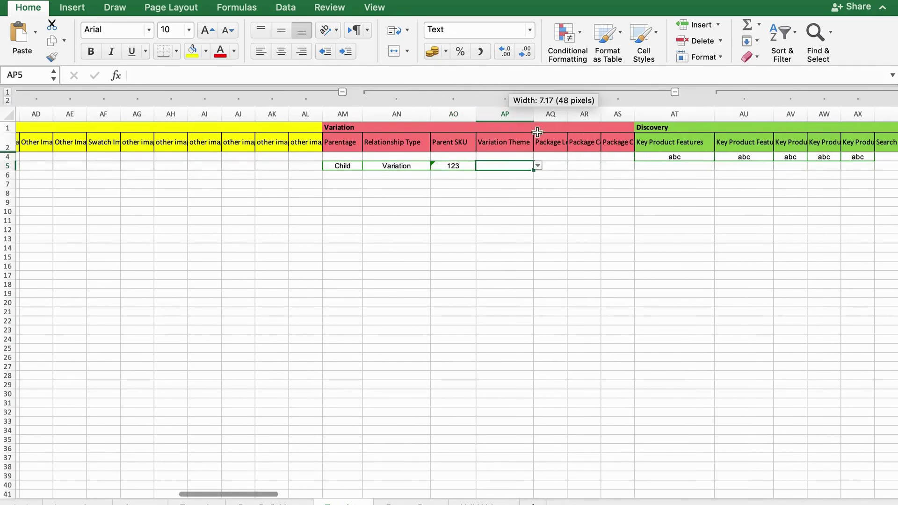
{"action": "left_click", "coordinate": [538, 166]}
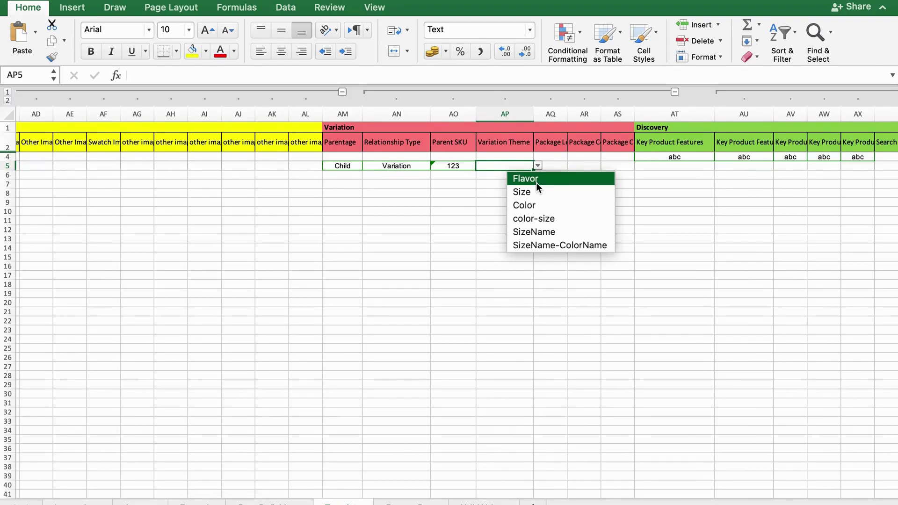
{"action": "left_click", "coordinate": [546, 204]}
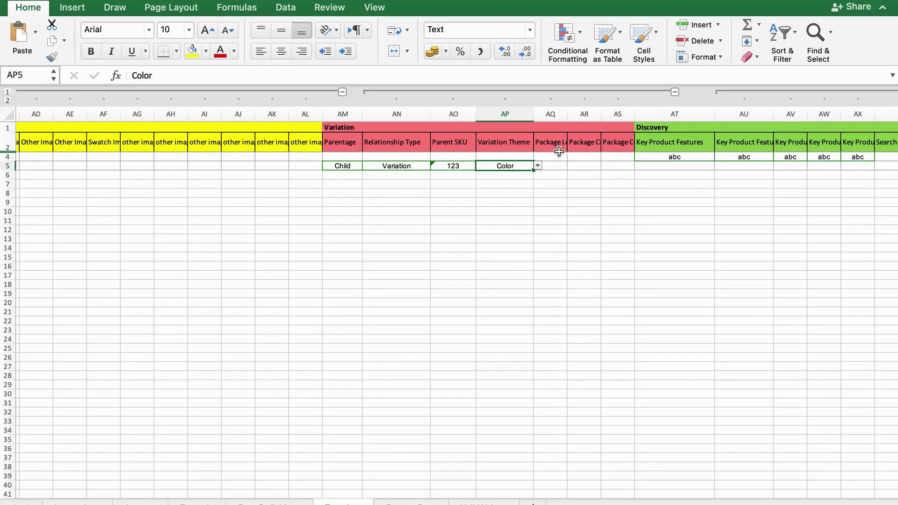
{"action": "left_click_drag", "start_coordinate": [567, 114], "coordinate": [579, 127]}
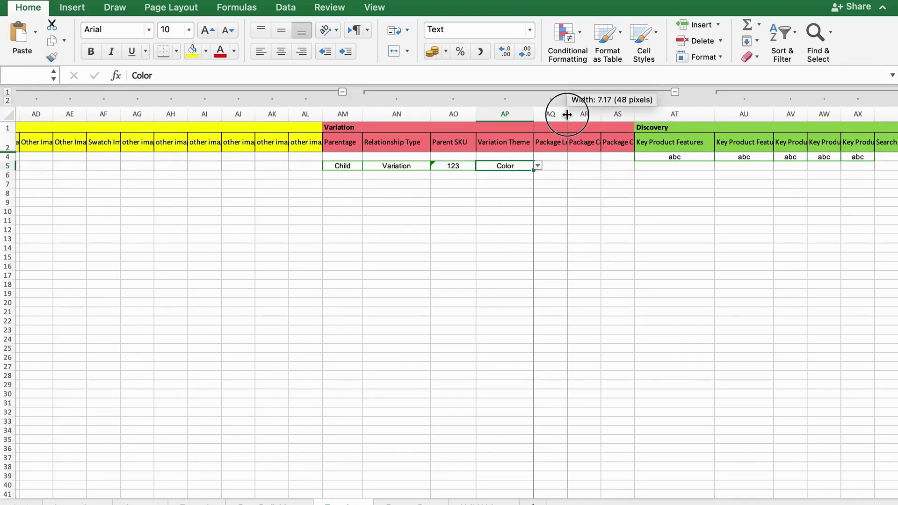
Step: Leave AQ5's Package Level blank, widen column AR for Package Contains Quantity, and scroll back left
{"action": "left_click", "coordinate": [566, 168]}
{"action": "left_click", "coordinate": [587, 166]}
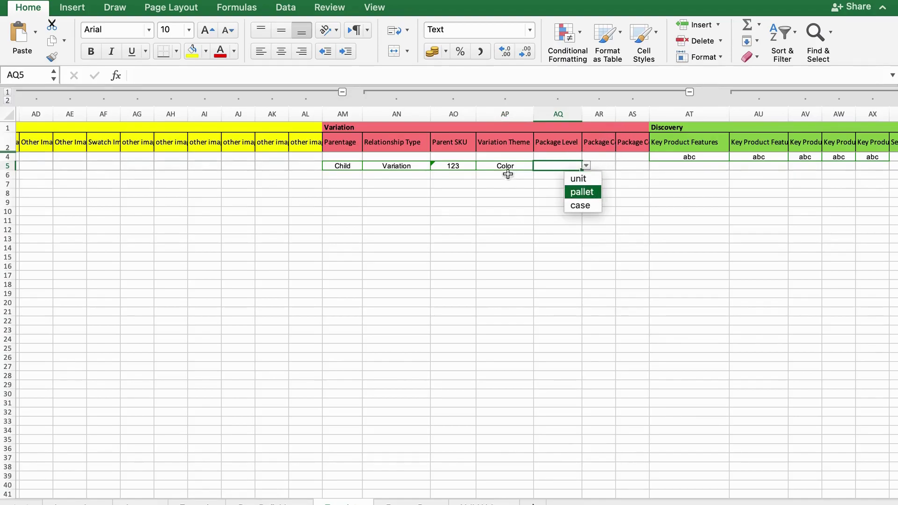
{"action": "left_click", "coordinate": [606, 162]}
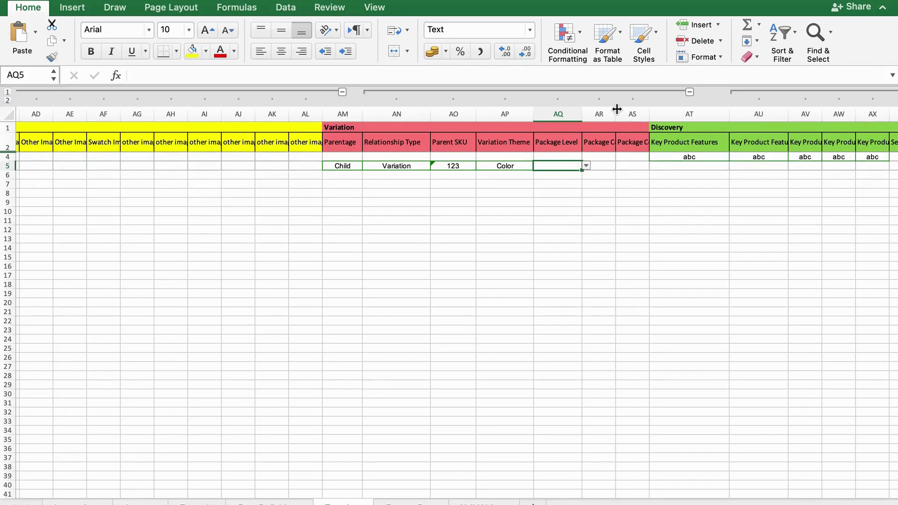
{"action": "left_click_drag", "start_coordinate": [617, 109], "coordinate": [675, 109]}
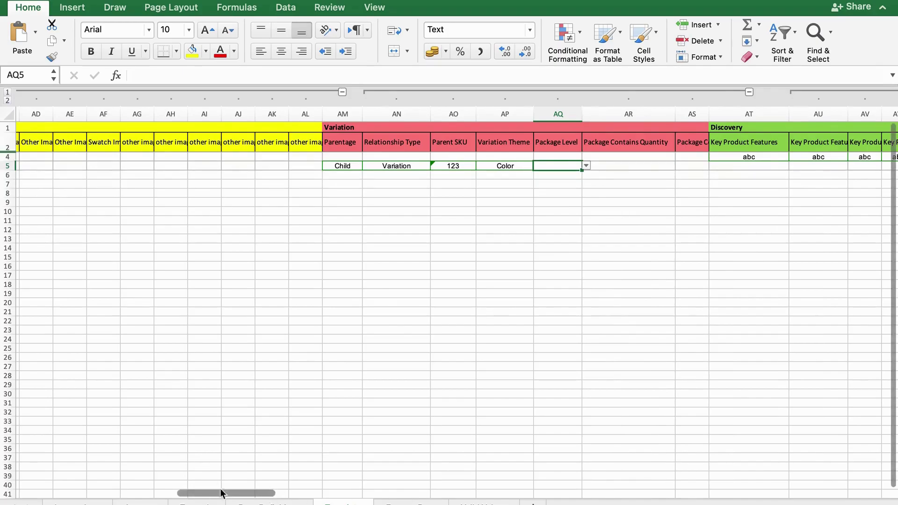
{"action": "left_click_drag", "start_coordinate": [238, 493], "coordinate": [26, 492]}
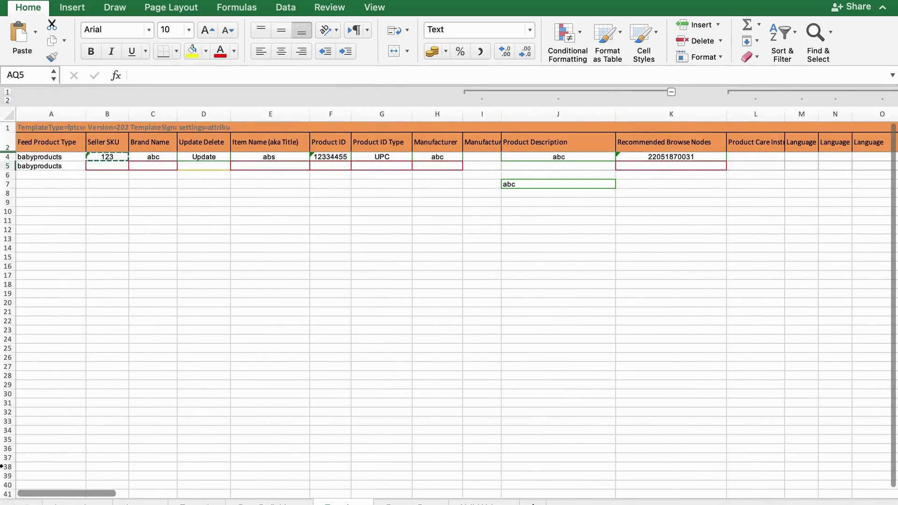